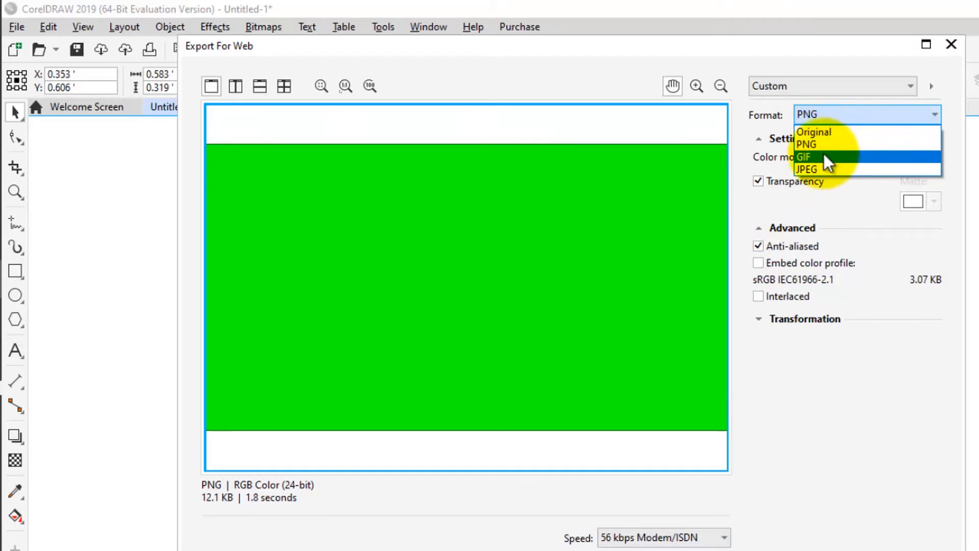
Export the green rectangle for web as a PNG named nnnnn on the desktop
{"action": "left_click", "coordinate": [817, 210]}
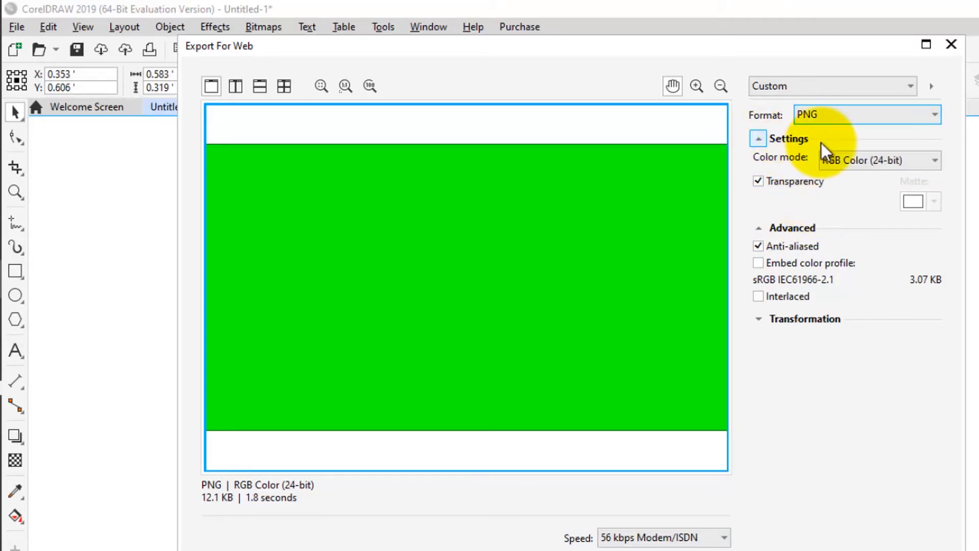
{"action": "left_click", "coordinate": [852, 548]}
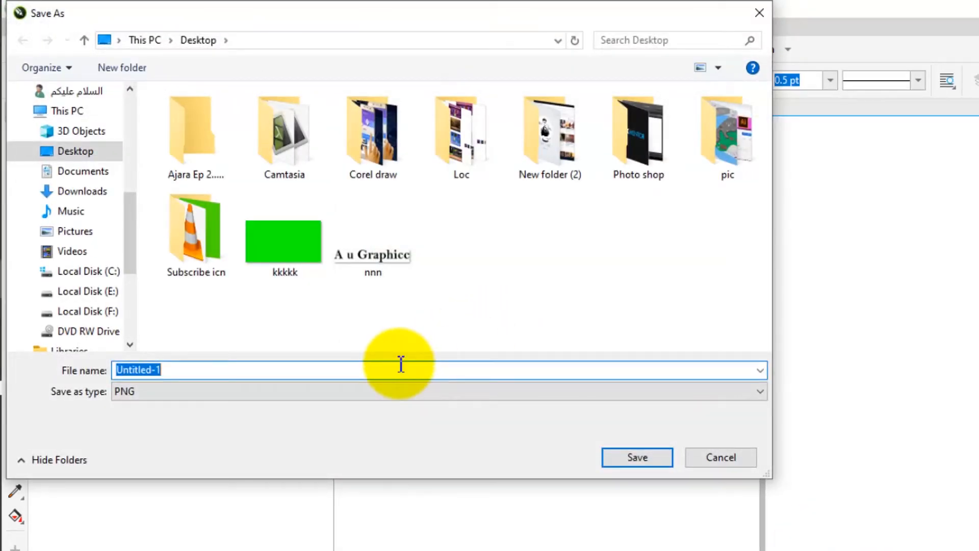
{"action": "type", "text": "nnnn"}
{"action": "left_click", "coordinate": [643, 457]}
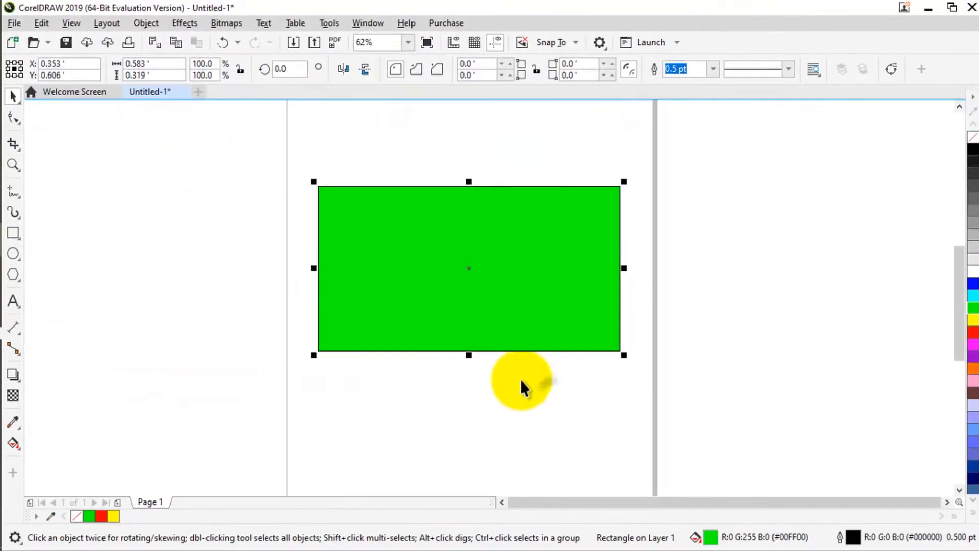
View the exported nnnnn image from the desktop, close it, and return to the CorelDRAW drawing
{"action": "left_click", "coordinate": [927, 9]}
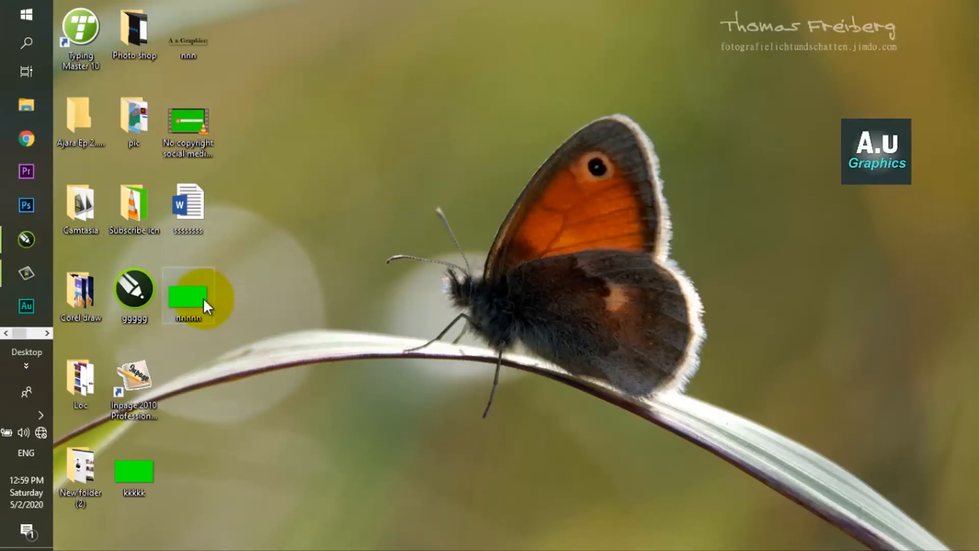
{"action": "double_click", "coordinate": [202, 298]}
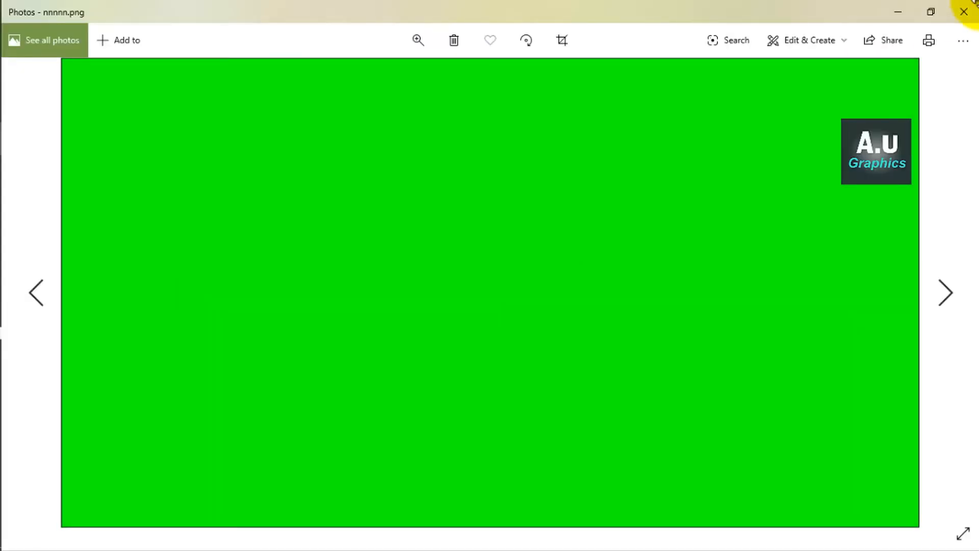
{"action": "left_click", "coordinate": [963, 12]}
{"action": "mouse_move", "coordinate": [4, 312]}
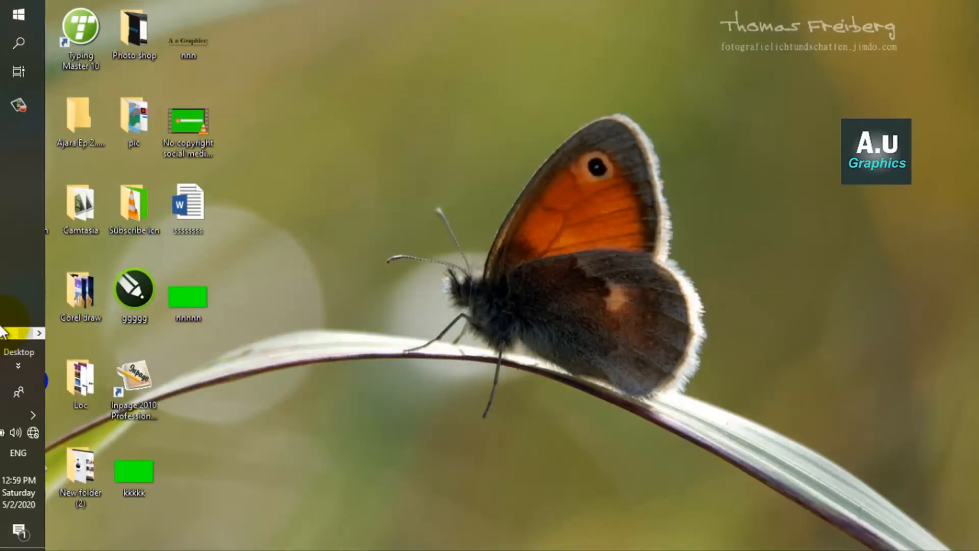
{"action": "left_click", "coordinate": [5, 236]}
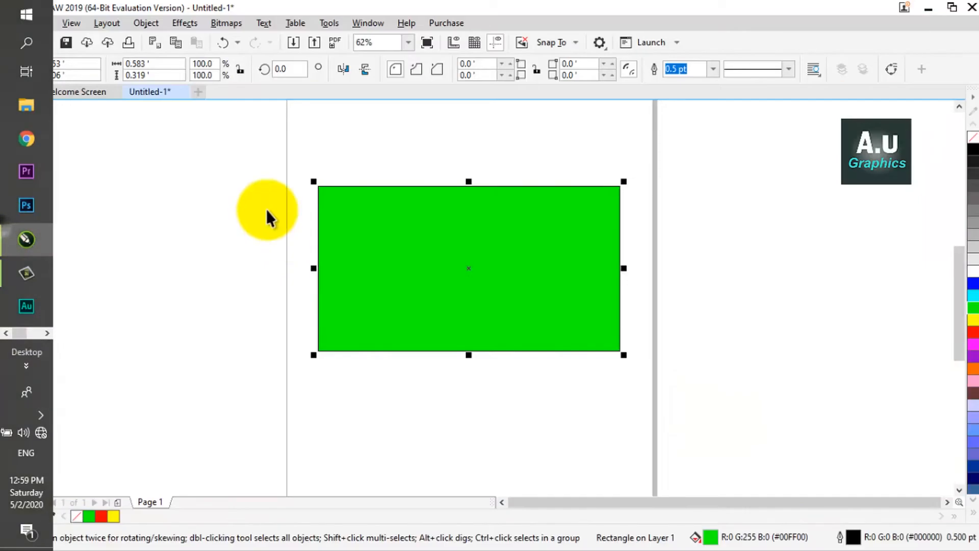
Examine the WordPress export settings, including the four-pane preview and PNG colour modes, and close them without exporting
{"action": "left_click", "coordinate": [15, 22]}
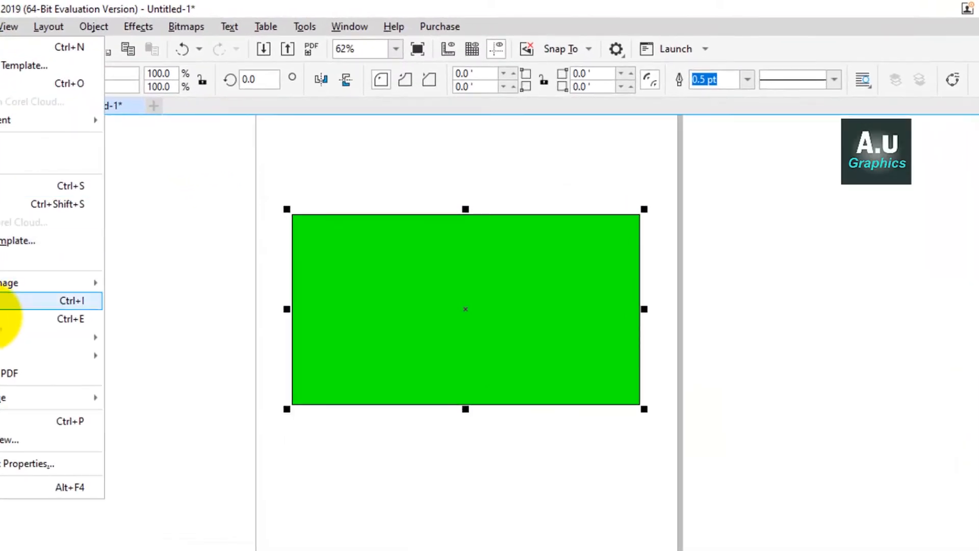
{"action": "mouse_move", "coordinate": [18, 327]}
{"action": "left_click", "coordinate": [184, 384]}
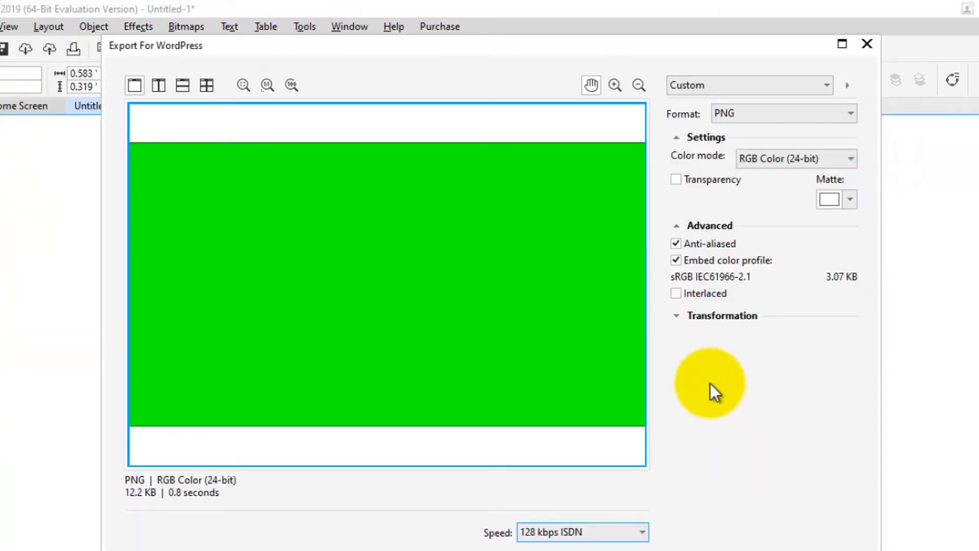
{"action": "left_click_drag", "start_coordinate": [421, 52], "coordinate": [383, 59]}
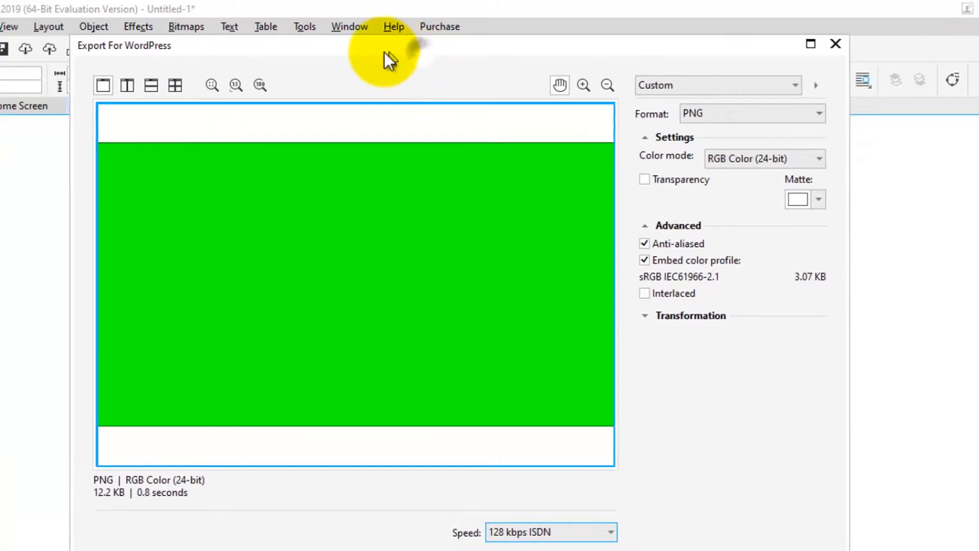
{"action": "left_click", "coordinate": [168, 87]}
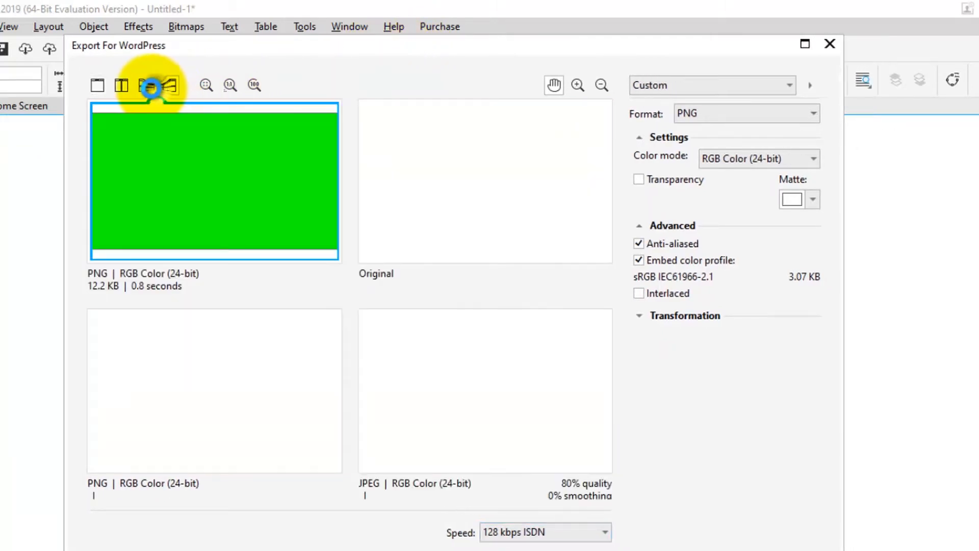
{"action": "left_click", "coordinate": [102, 89]}
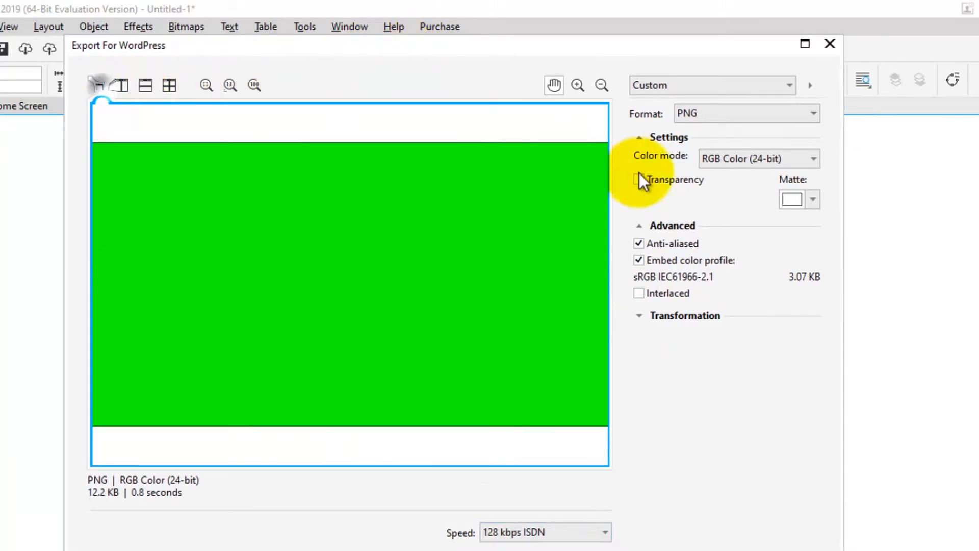
{"action": "left_click", "coordinate": [770, 160]}
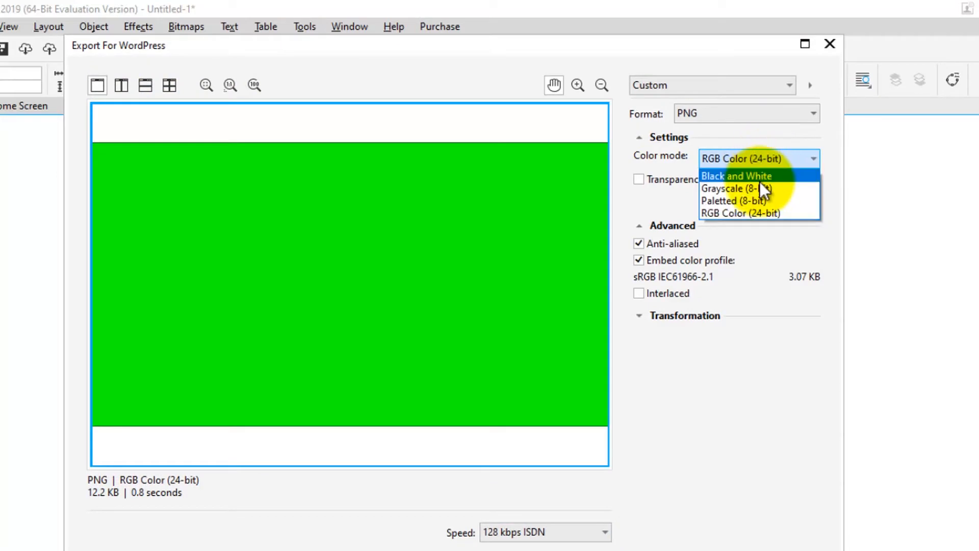
{"action": "left_click", "coordinate": [776, 210]}
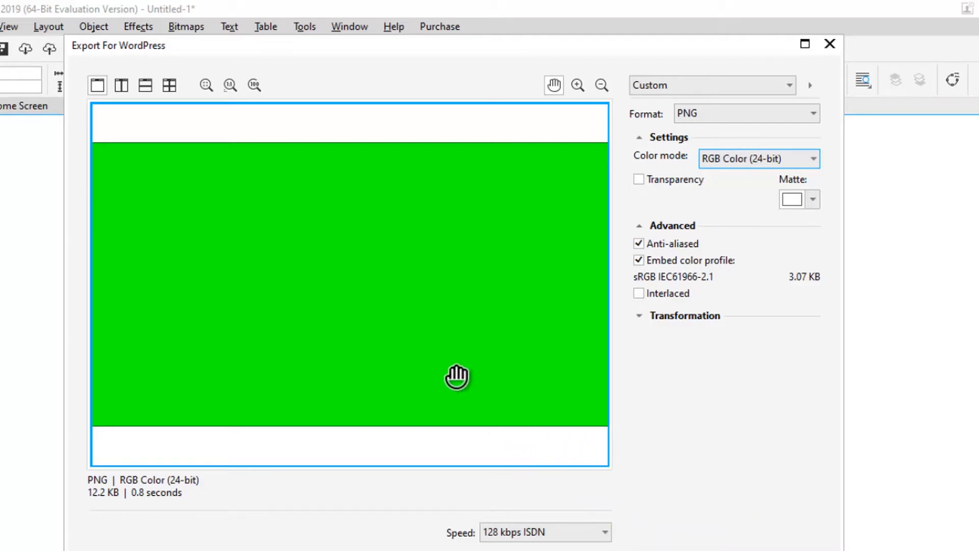
{"action": "left_click", "coordinate": [830, 44]}
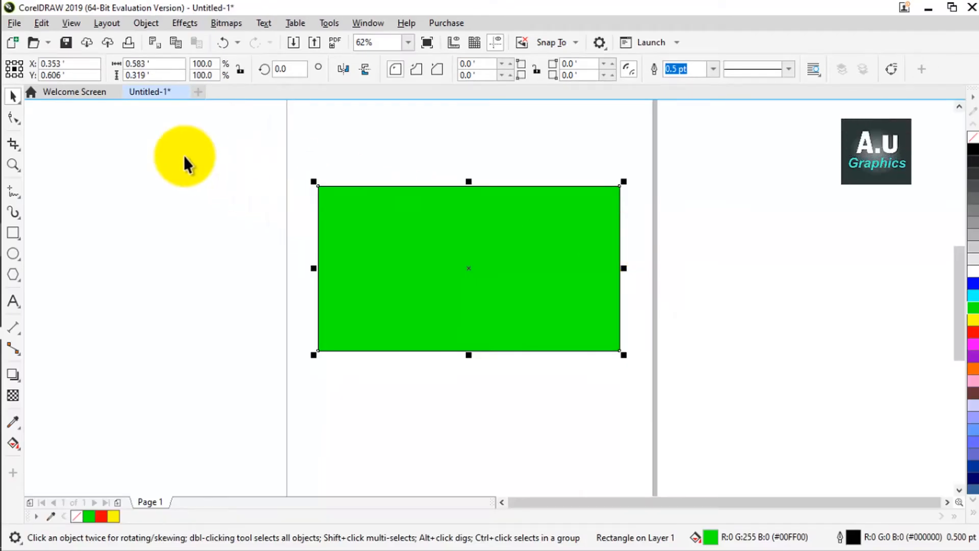
Publish the drawing to PDF on the desktop with the file name uuuuu
{"action": "left_click", "coordinate": [15, 23]}
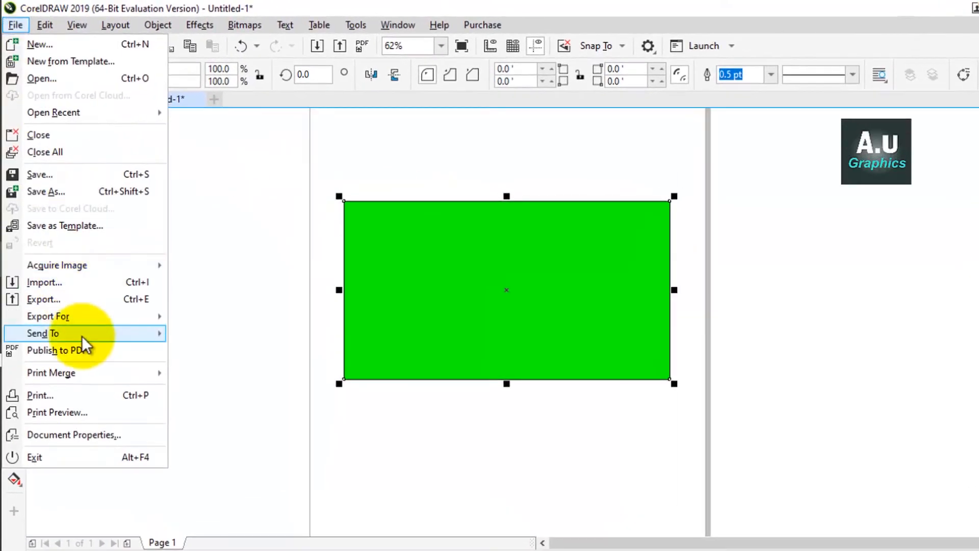
{"action": "mouse_move", "coordinate": [81, 336]}
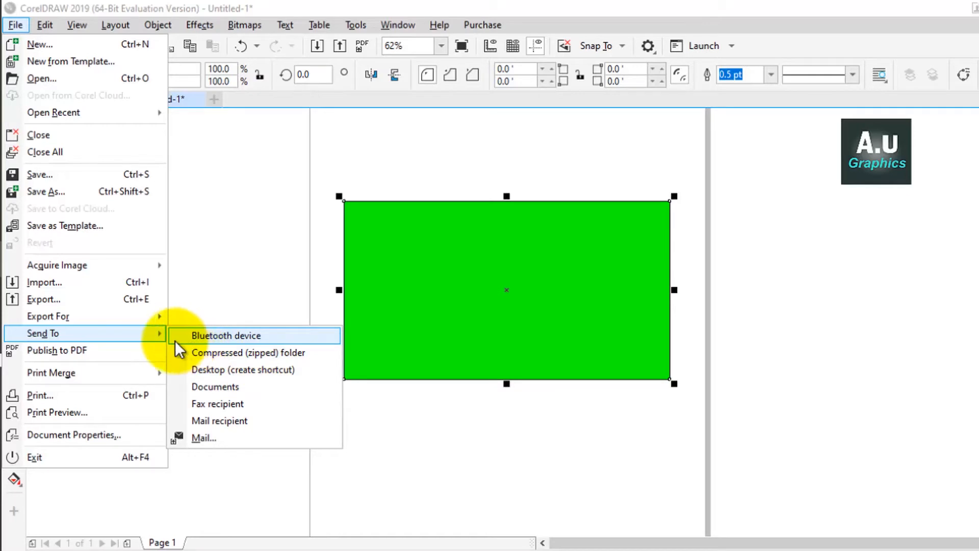
{"action": "left_click", "coordinate": [112, 349]}
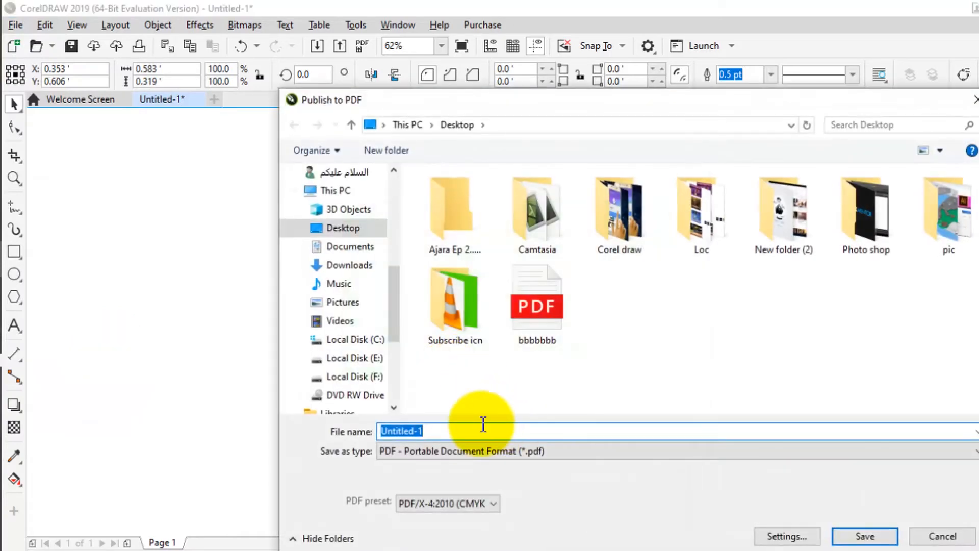
{"action": "type", "text": "demo"}
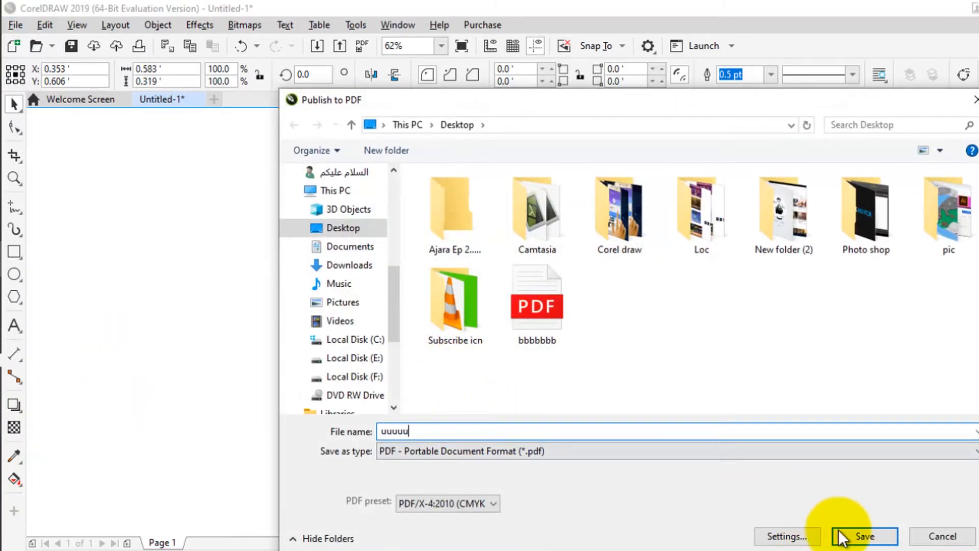
{"action": "left_click", "coordinate": [844, 534]}
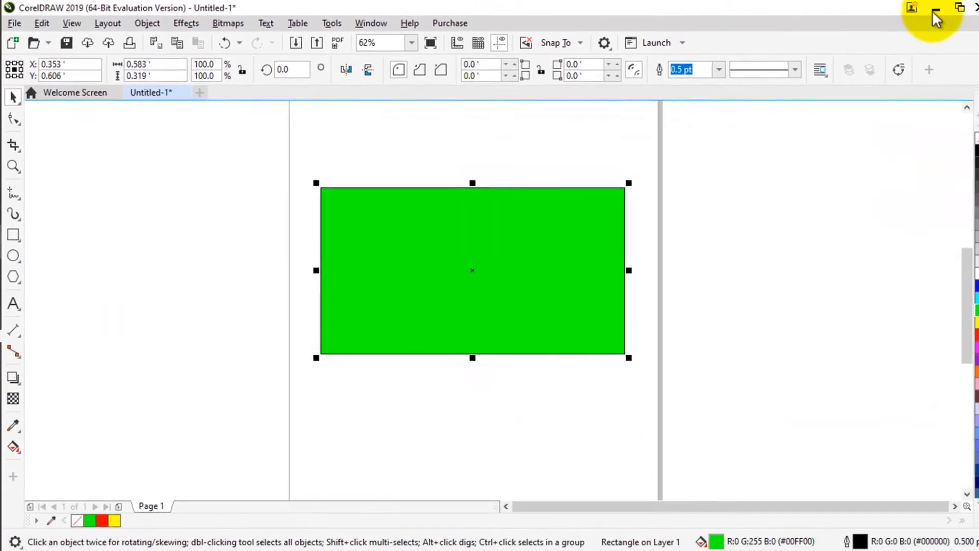
Refresh the desktop and open the published uuuuu PDF to check it
{"action": "left_click", "coordinate": [927, 9]}
{"action": "right_click", "coordinate": [382, 155]}
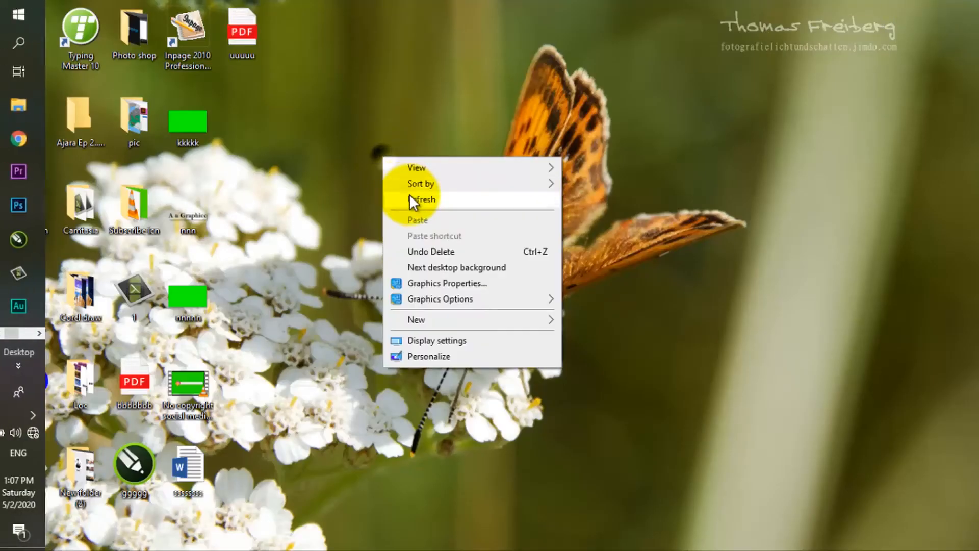
{"action": "left_click", "coordinate": [409, 195]}
{"action": "double_click", "coordinate": [259, 45]}
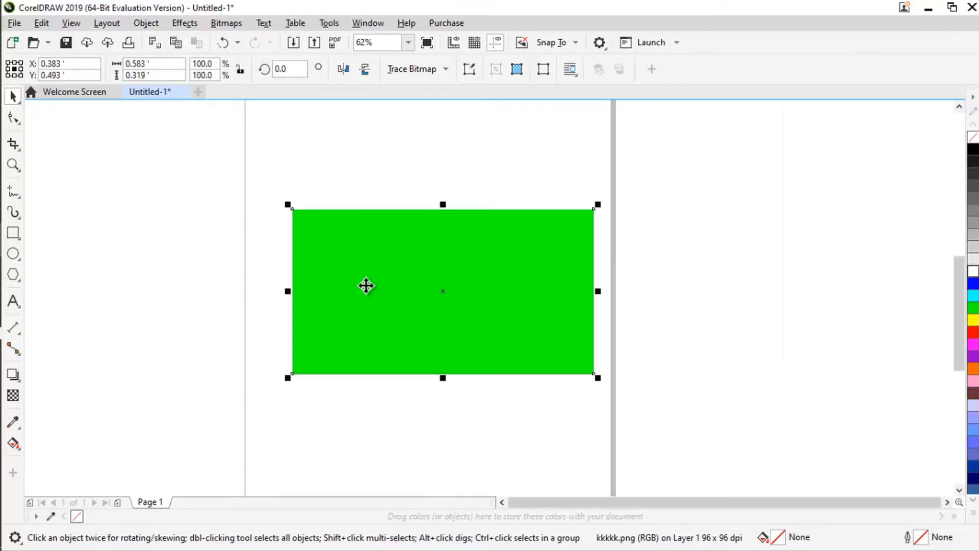
Try creating a print merge with a text column named A, and close the setup without finishing
{"action": "left_click", "coordinate": [14, 23]}
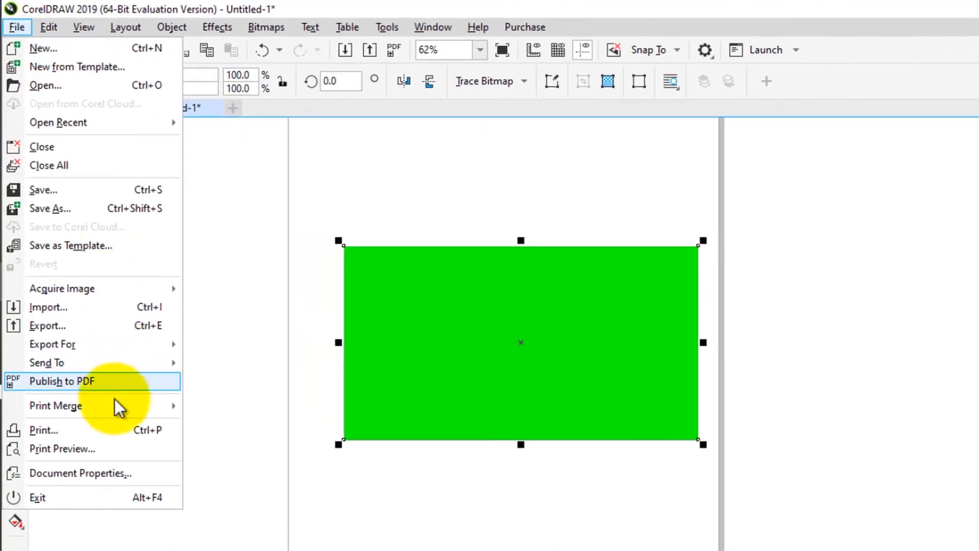
{"action": "mouse_move", "coordinate": [117, 413]}
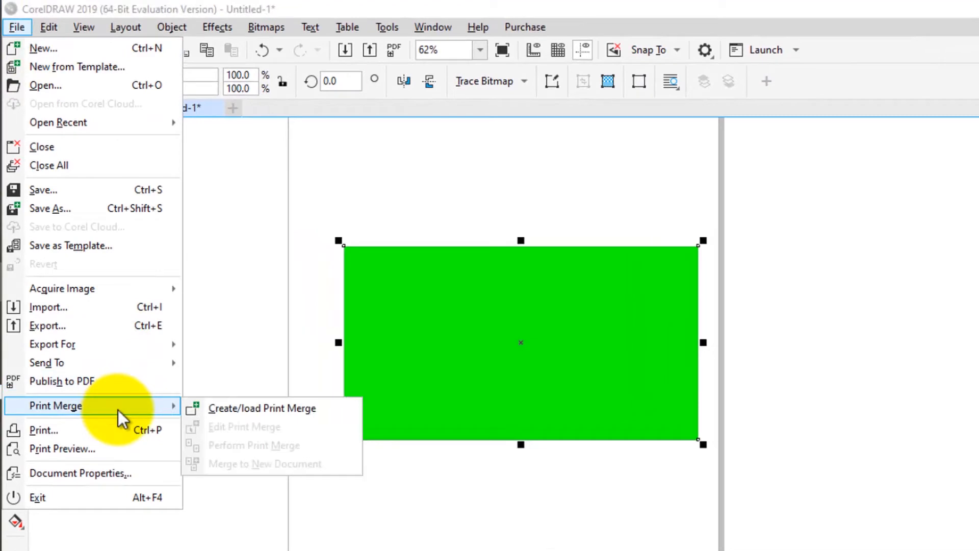
{"action": "left_click", "coordinate": [231, 411]}
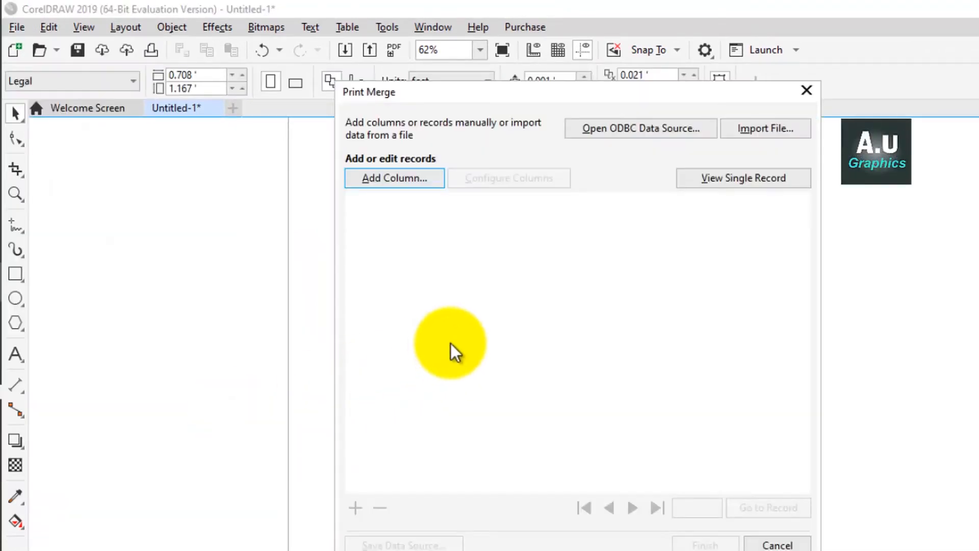
{"action": "left_click_drag", "start_coordinate": [594, 98], "coordinate": [540, 98]}
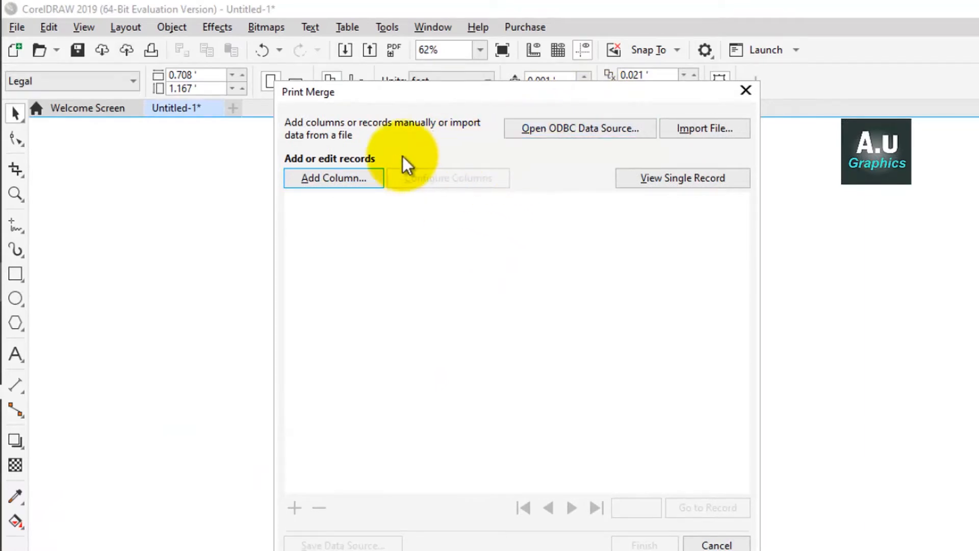
{"action": "left_click", "coordinate": [329, 178]}
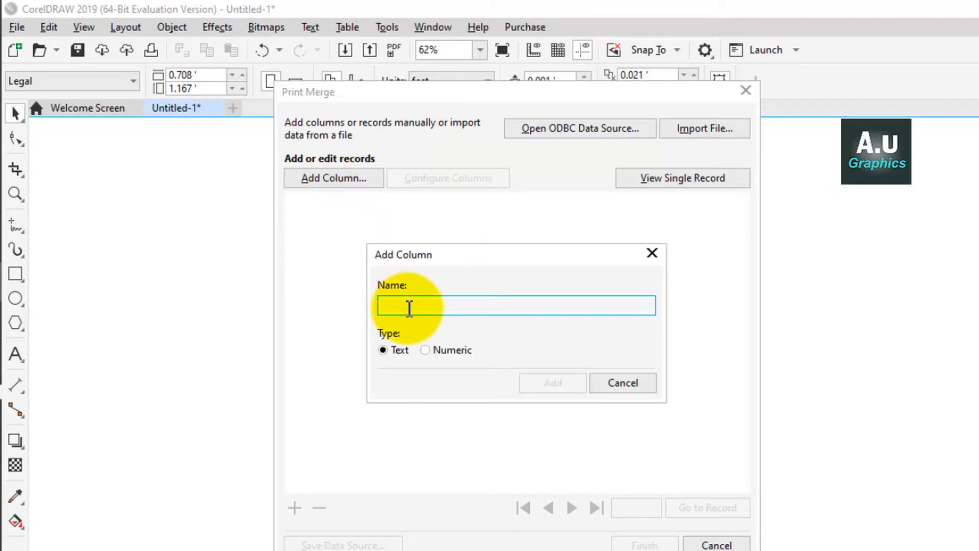
{"action": "type", "text": "A"}
{"action": "left_click", "coordinate": [557, 383]}
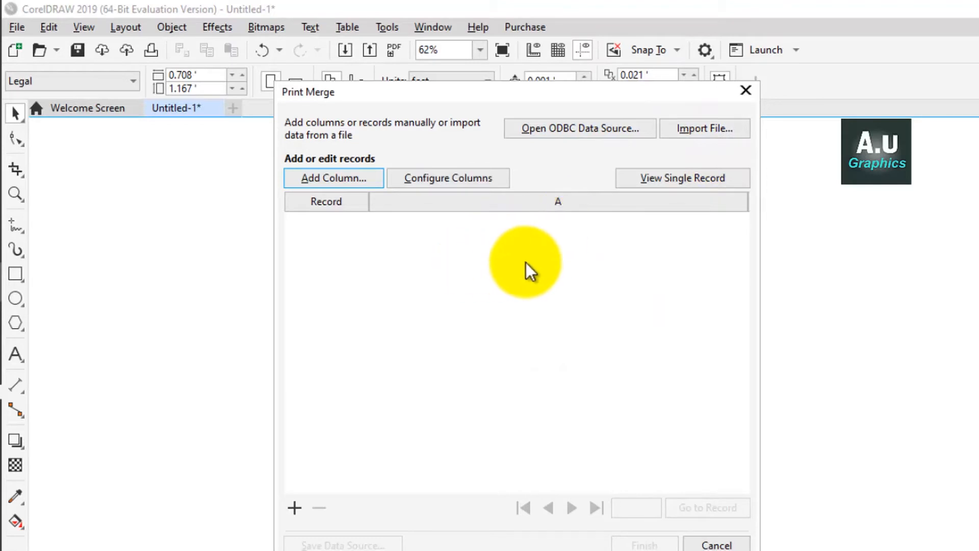
{"action": "left_click", "coordinate": [745, 92]}
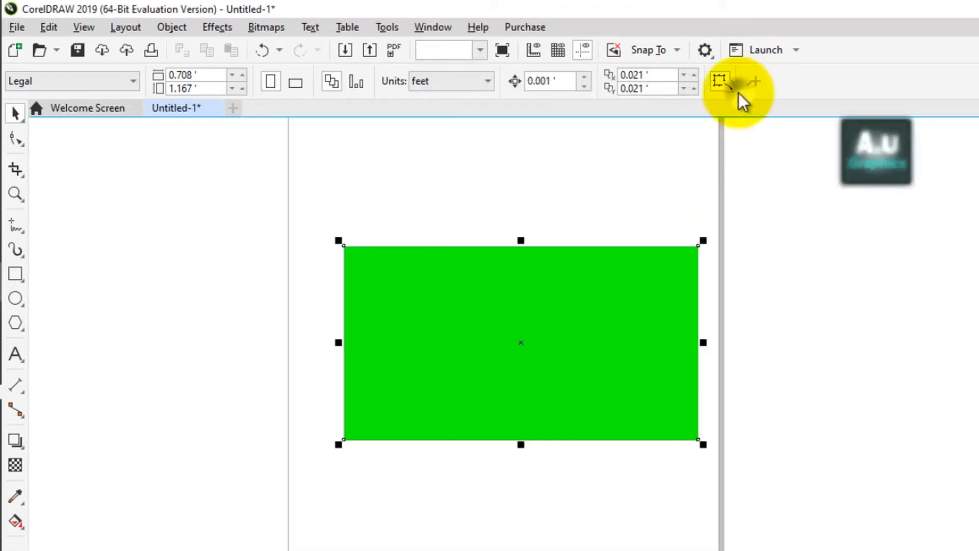
Set the number of print copies to 5, apply the setting, and close the print settings without printing
{"action": "left_click", "coordinate": [17, 26]}
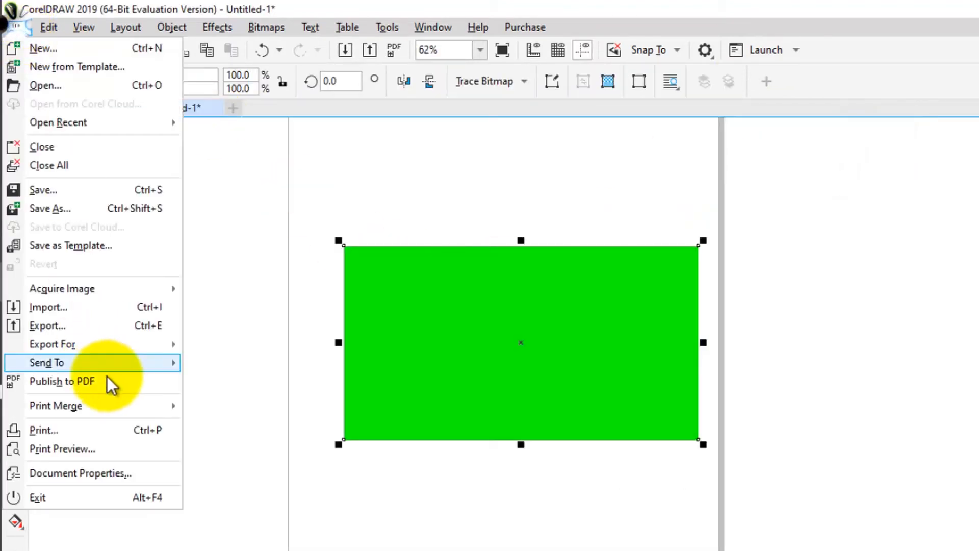
{"action": "left_click", "coordinate": [100, 430]}
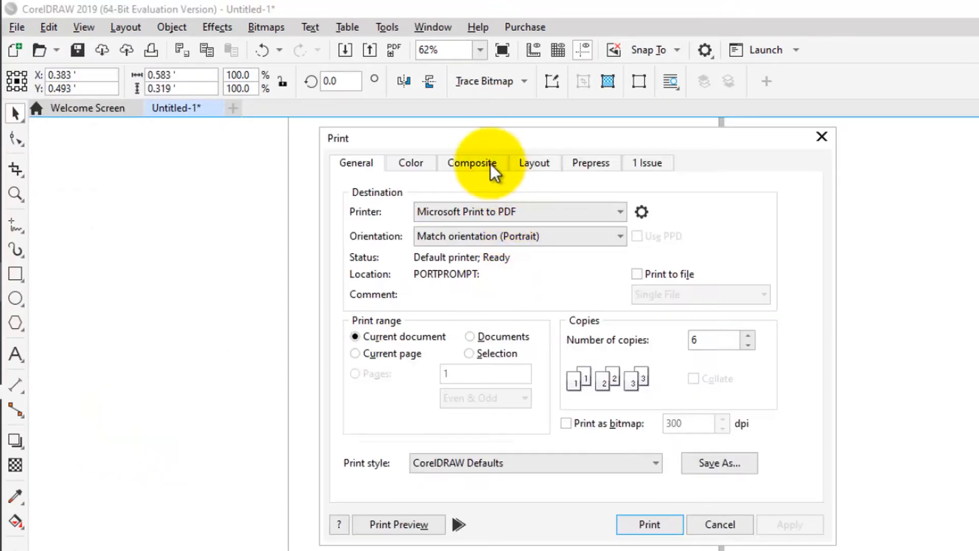
{"action": "left_click_drag", "start_coordinate": [465, 135], "coordinate": [419, 131]}
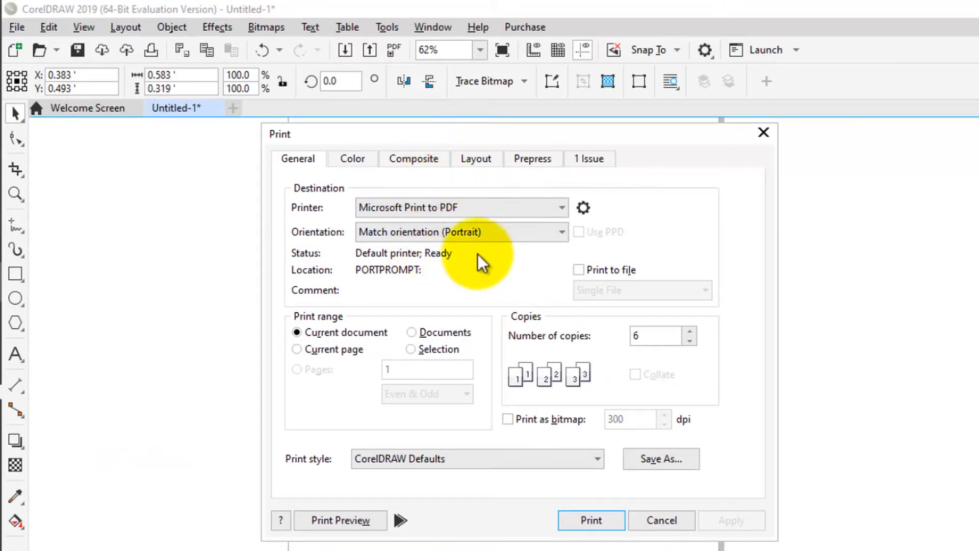
{"action": "left_click", "coordinate": [688, 340]}
{"action": "left_click", "coordinate": [743, 523]}
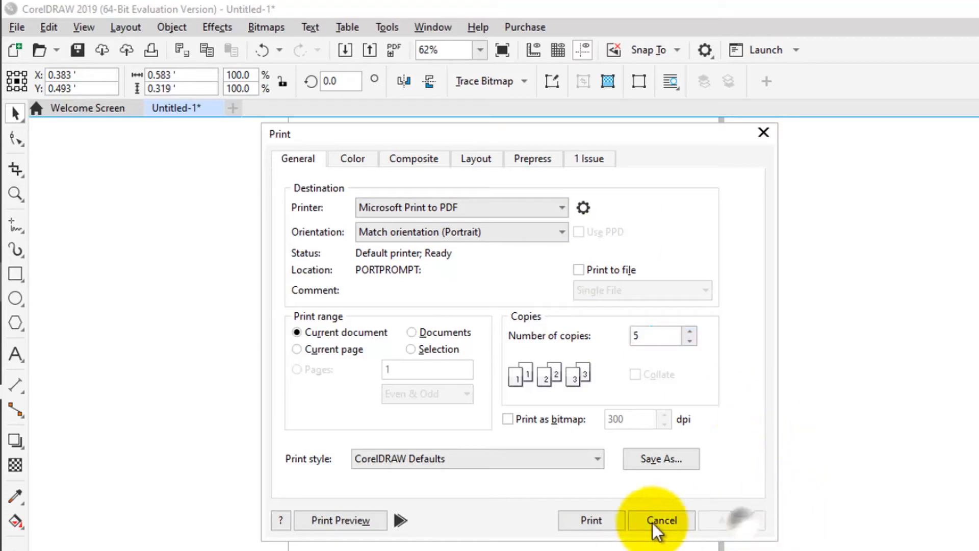
{"action": "left_click", "coordinate": [762, 134]}
Open the print preview of the document to examine the green rectangle on the page
{"action": "left_click", "coordinate": [15, 27]}
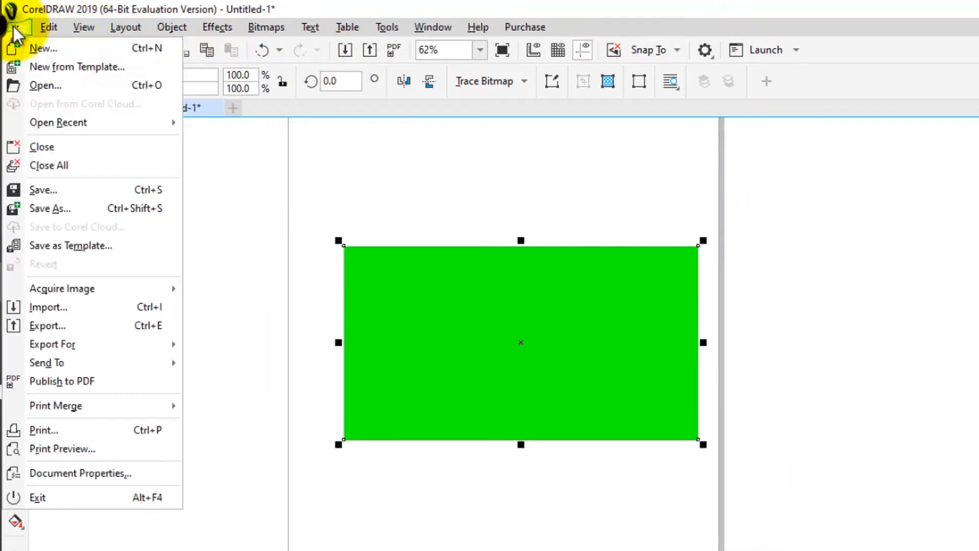
{"action": "left_click", "coordinate": [63, 448]}
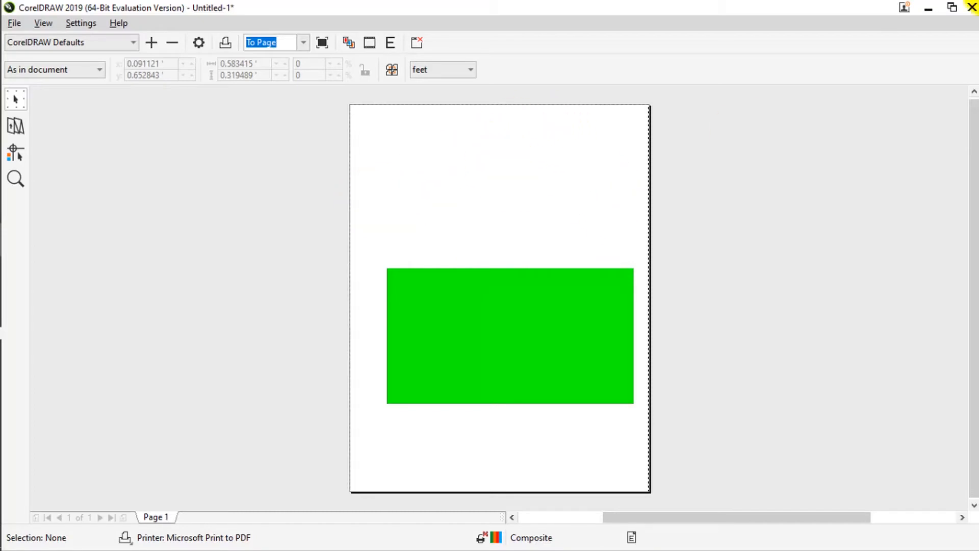
Close the print preview and review the document properties, entering ttt as the title before closing them
{"action": "left_click", "coordinate": [972, 7]}
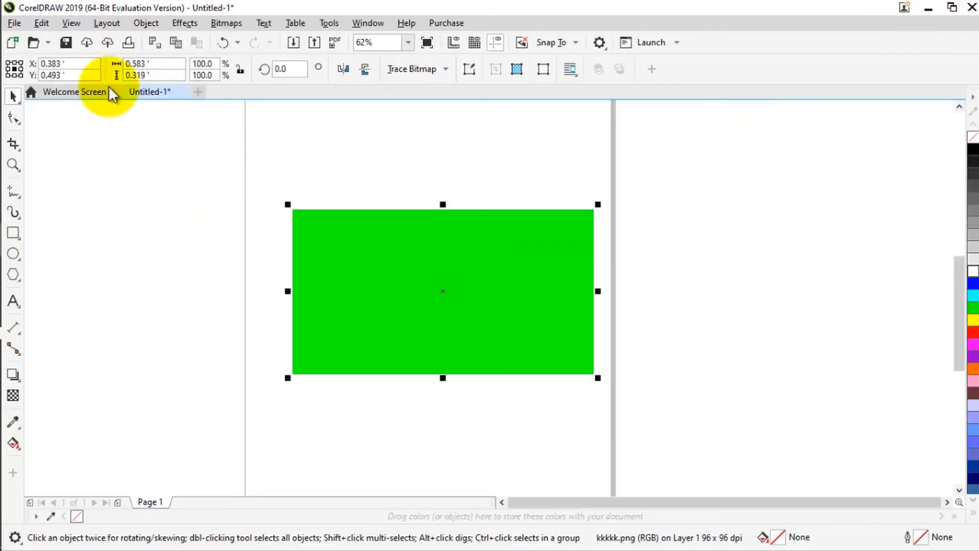
{"action": "left_click", "coordinate": [18, 23]}
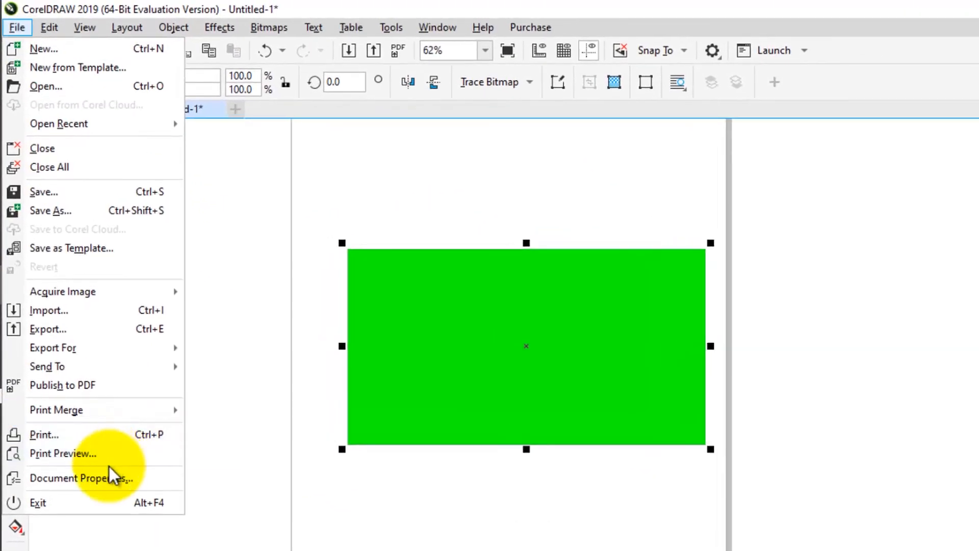
{"action": "left_click", "coordinate": [111, 474]}
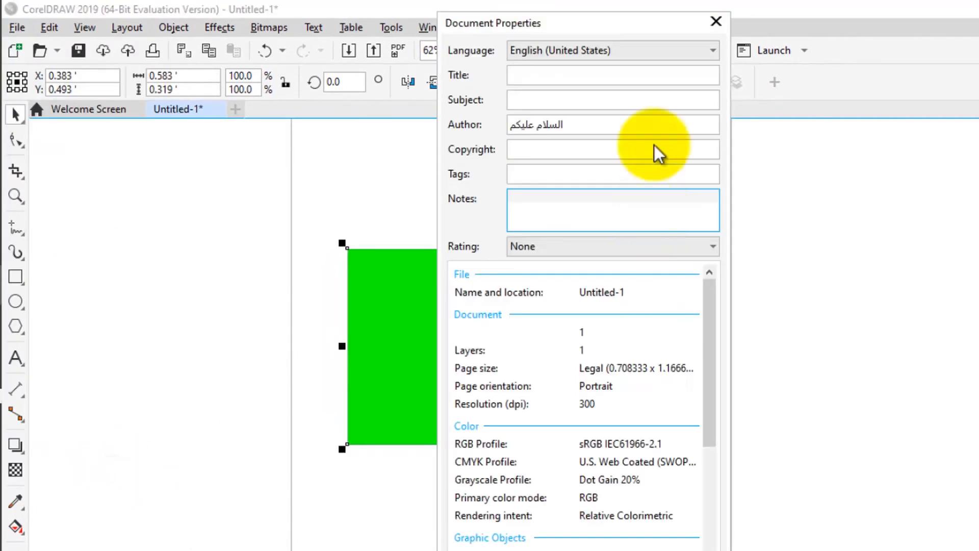
{"action": "left_click_drag", "start_coordinate": [564, 30], "coordinate": [659, 60]}
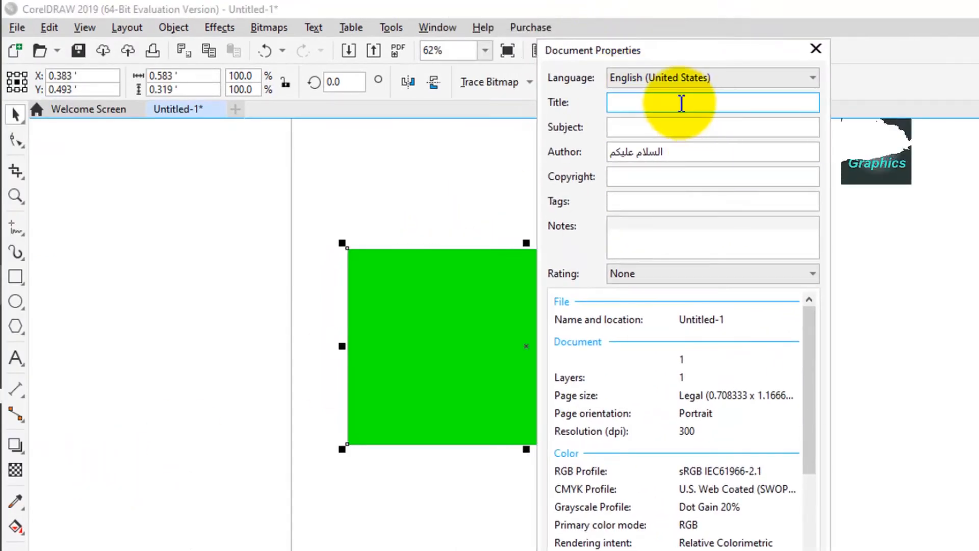
{"action": "left_click", "coordinate": [665, 101]}
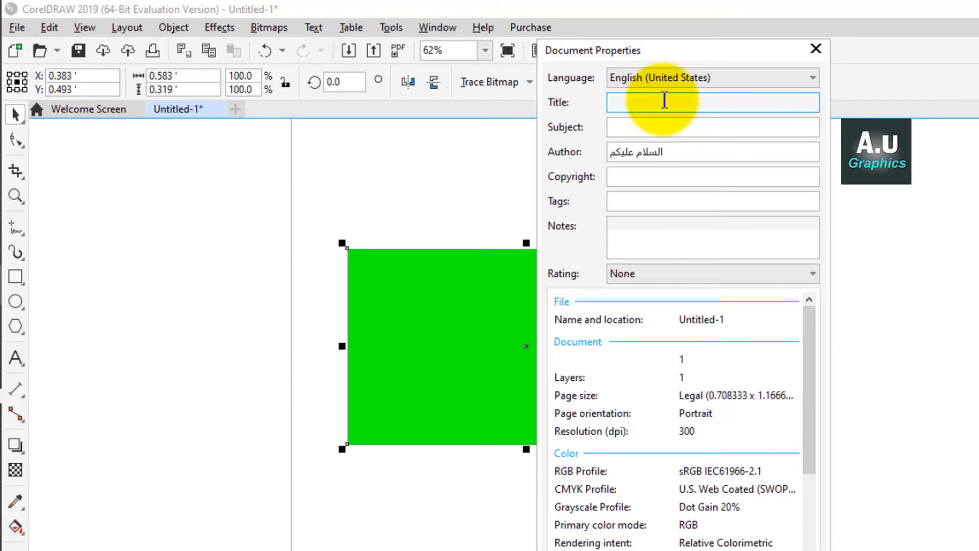
{"action": "type", "text": "ttt"}
{"action": "left_click", "coordinate": [661, 127]}
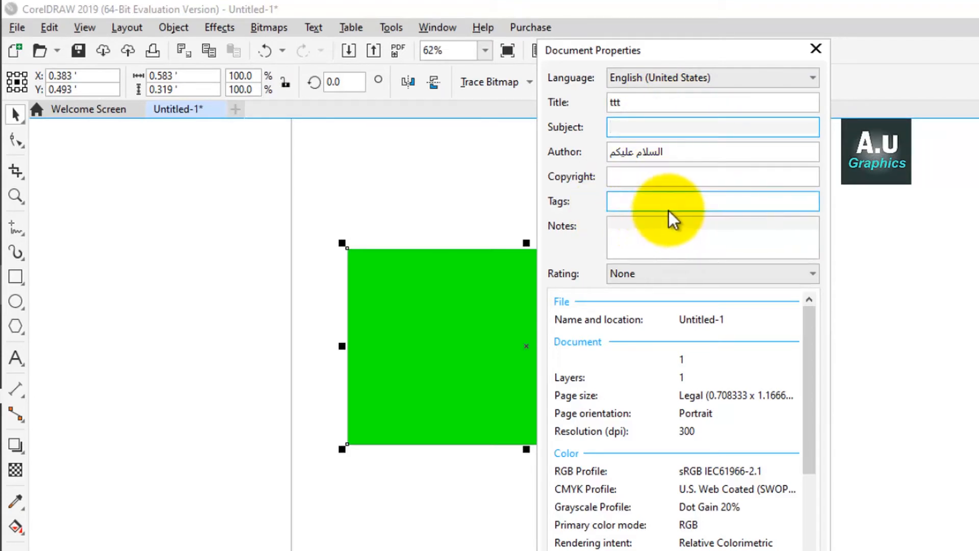
{"action": "scroll", "coordinate": [672, 459], "scroll_direction": "down", "scroll_amount": 2}
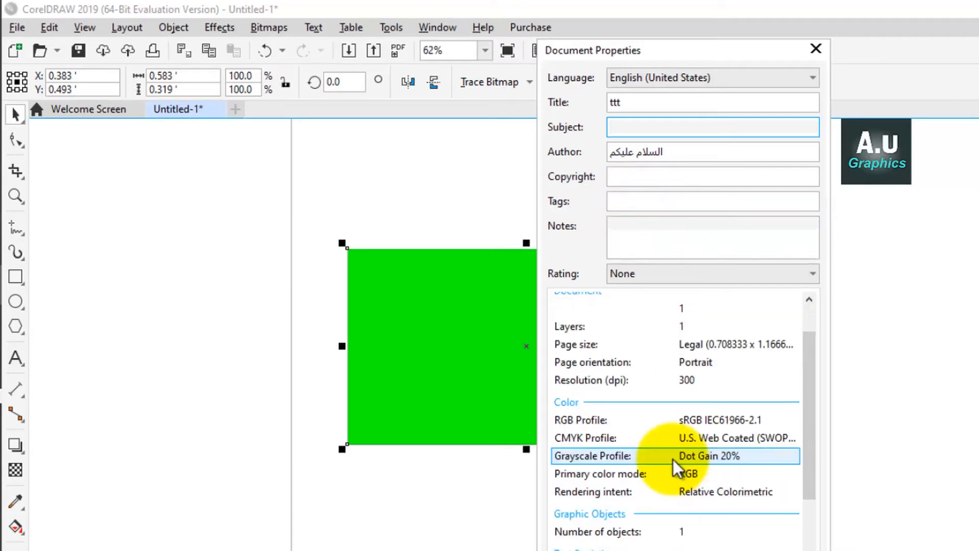
{"action": "left_click", "coordinate": [815, 49]}
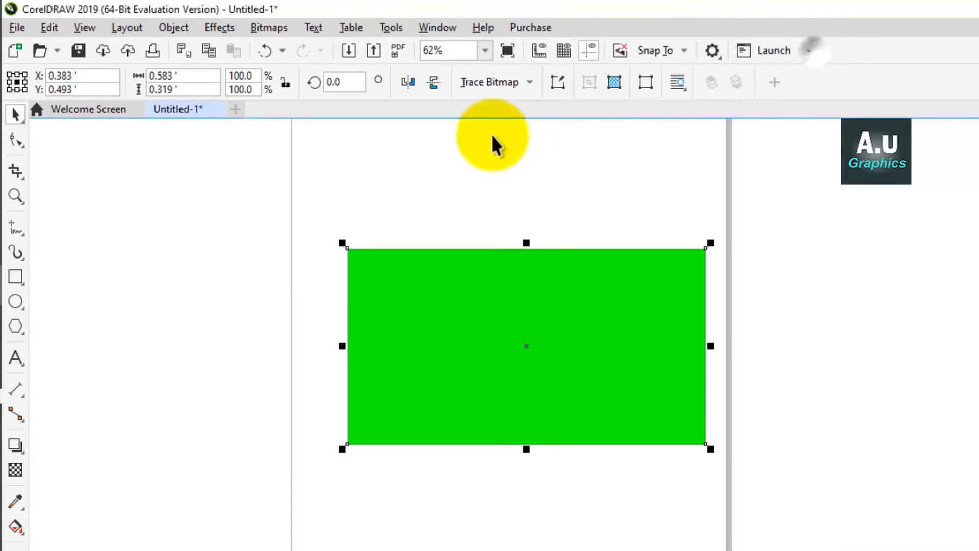
{"action": "mouse_move", "coordinate": [6, 35]}
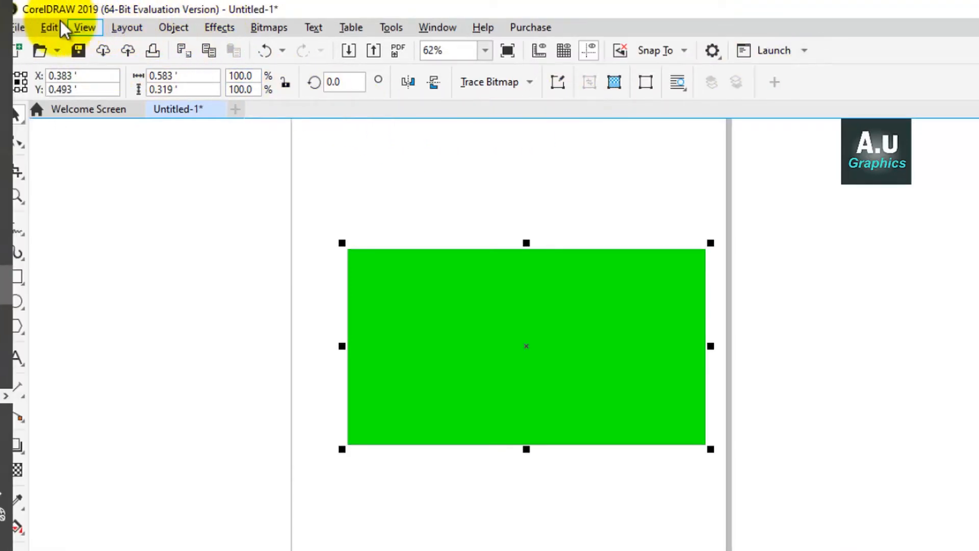
{"action": "left_click", "coordinate": [11, 27]}
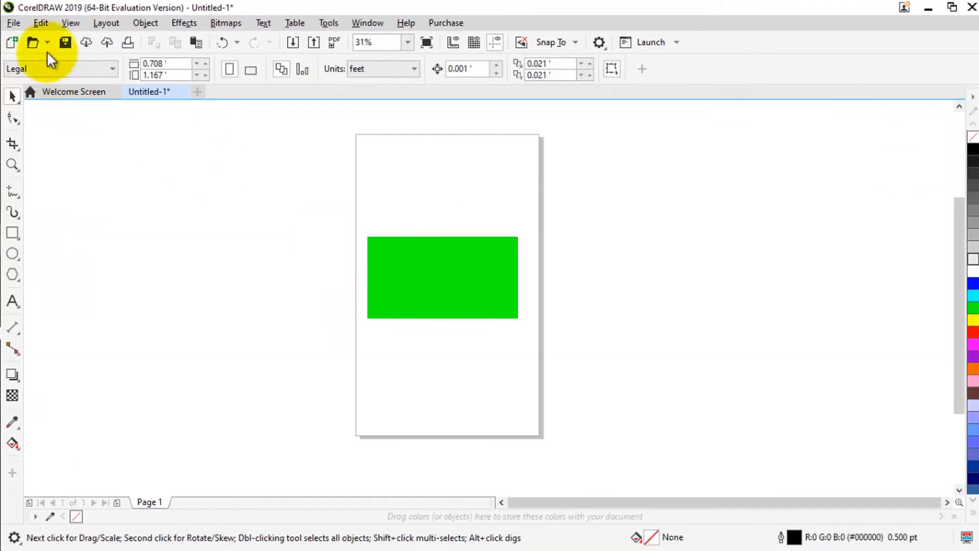
{"action": "left_click", "coordinate": [14, 25]}
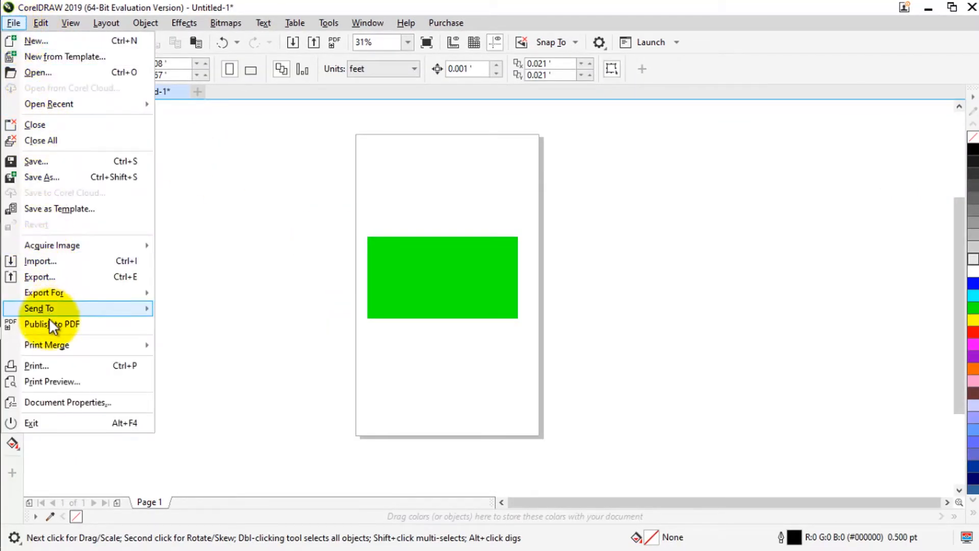
{"action": "mouse_move", "coordinate": [49, 24]}
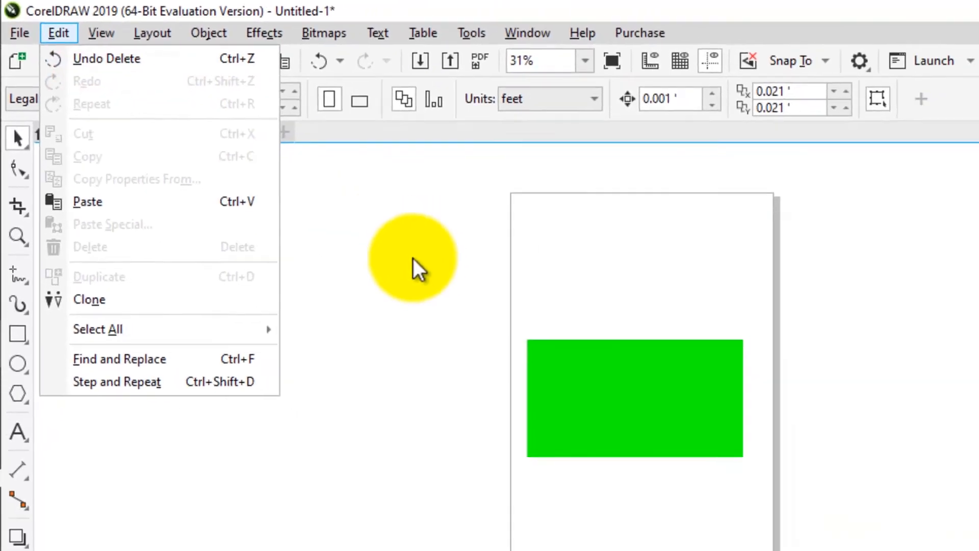
Delete the green rectangle from the page
{"action": "left_click", "coordinate": [521, 322]}
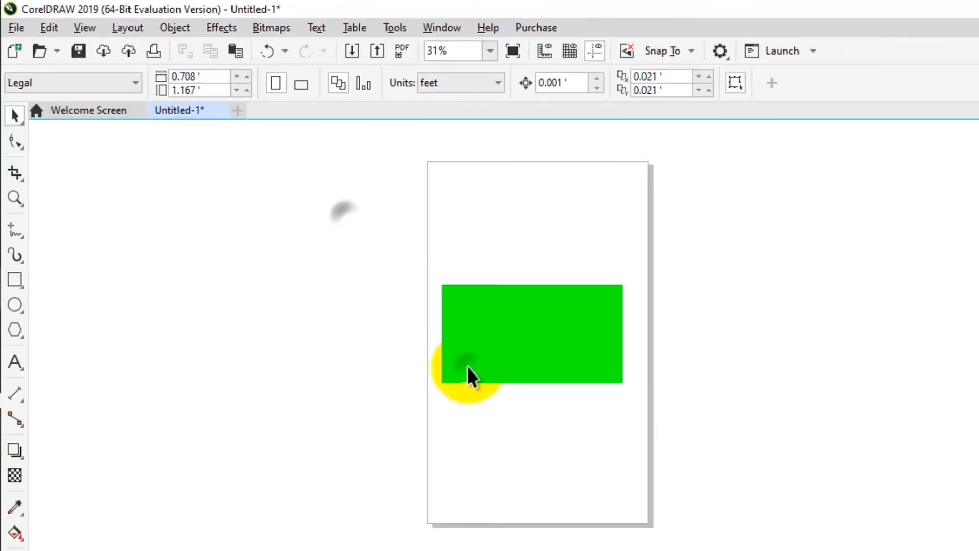
{"action": "left_click", "coordinate": [708, 549]}
{"action": "key", "text": "Delete"}
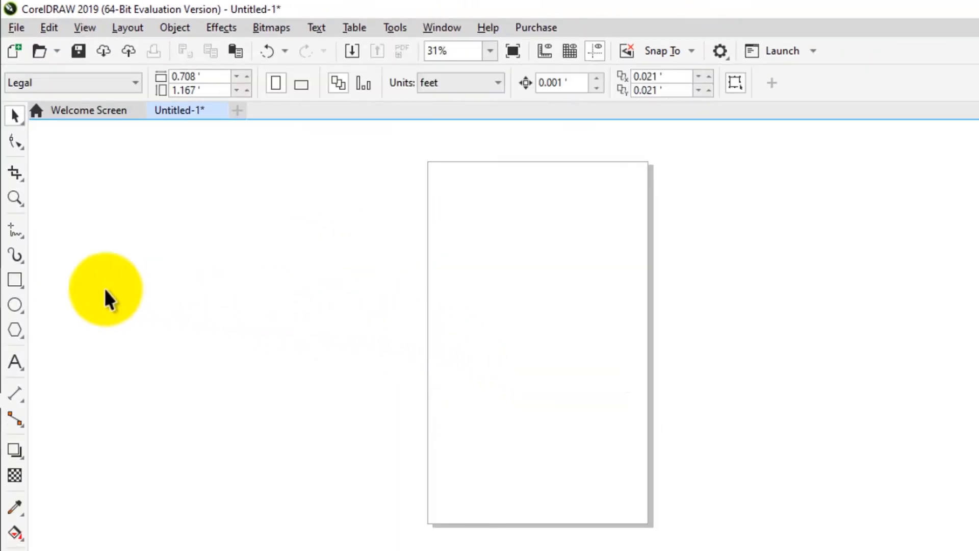
Draw four separate rectangles descending from the page to beyond its right edge, the first about 0.31 × 0.25 ft and the last about 0.28 × 0.21 ft
{"action": "left_click", "coordinate": [16, 280]}
{"action": "left_click_drag", "start_coordinate": [459, 249], "coordinate": [556, 327]}
{"action": "left_click_drag", "start_coordinate": [600, 272], "coordinate": [686, 381]}
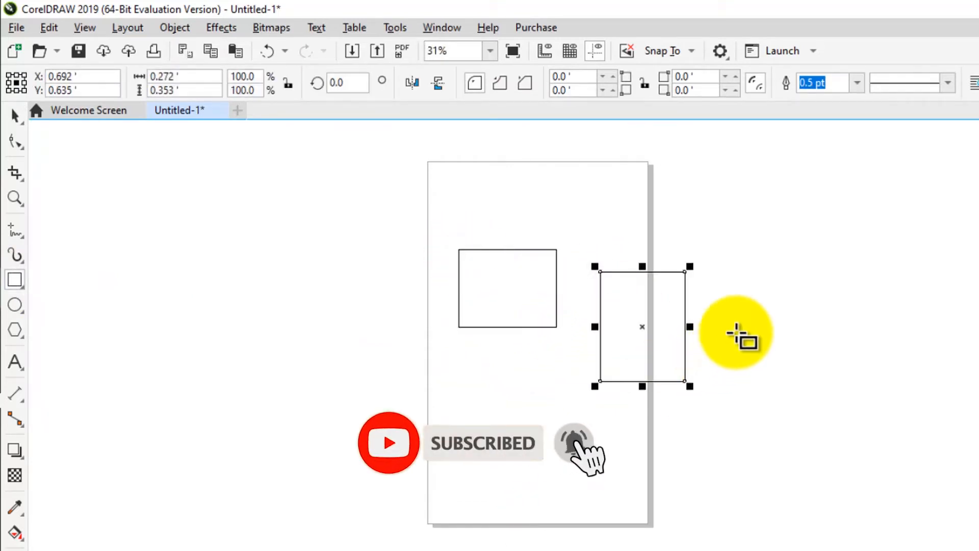
{"action": "left_click_drag", "start_coordinate": [738, 321], "coordinate": [819, 396]}
{"action": "left_click_drag", "start_coordinate": [888, 366], "coordinate": [976, 432]}
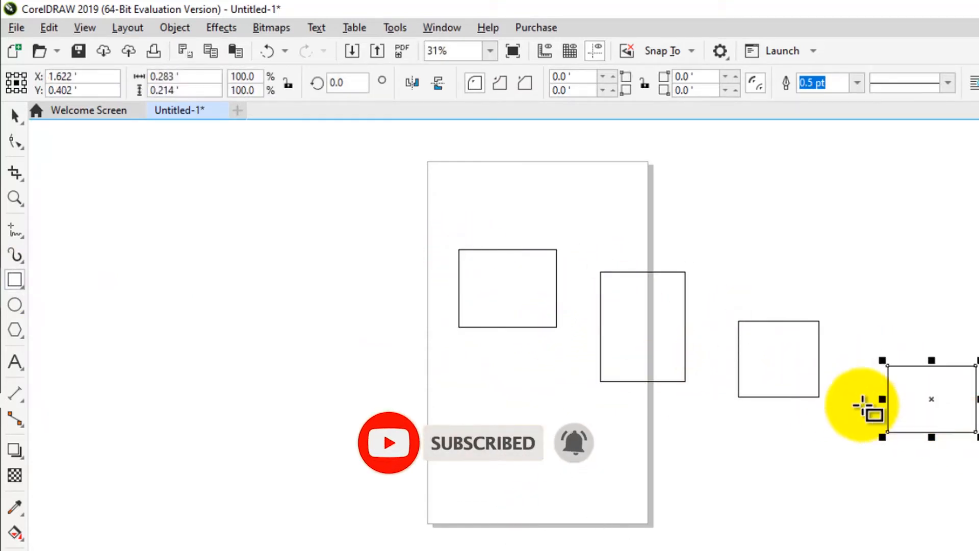
Undo the creation of all four rectangles one by one until the page is empty
{"action": "left_click", "coordinate": [51, 27]}
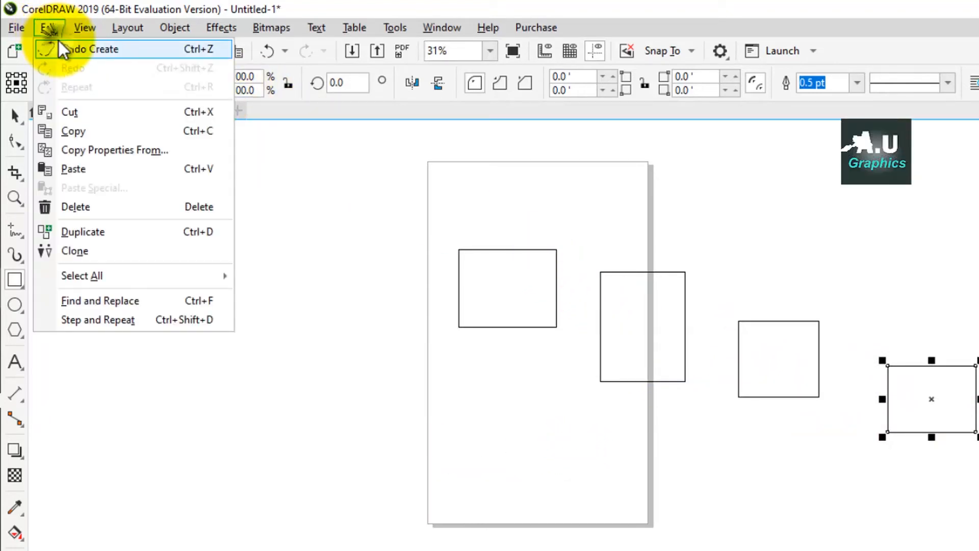
{"action": "left_click", "coordinate": [56, 49]}
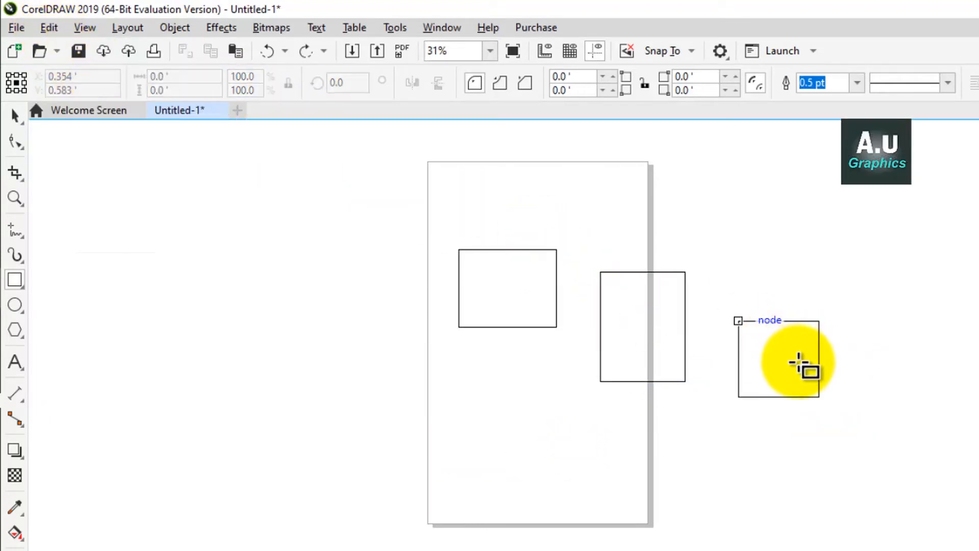
{"action": "left_click", "coordinate": [49, 32]}
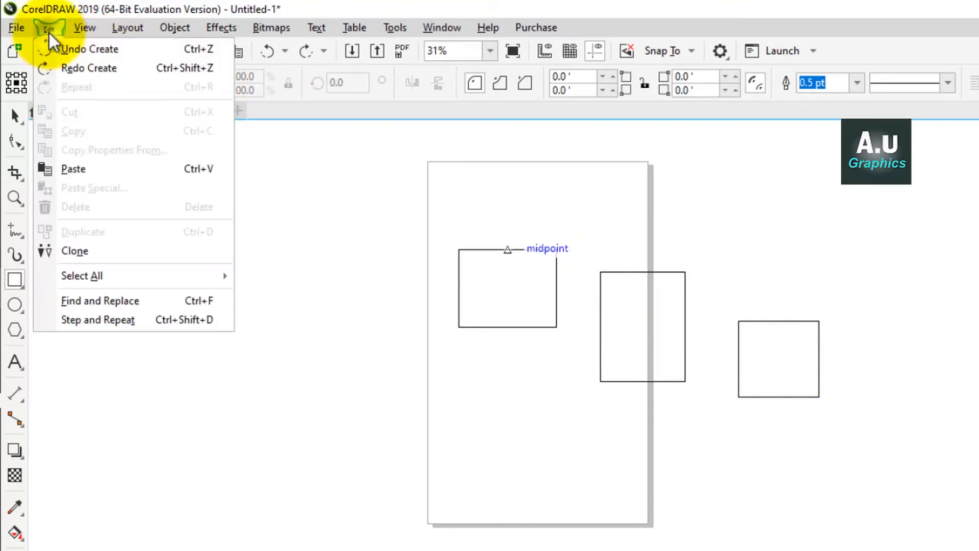
{"action": "left_click", "coordinate": [75, 51]}
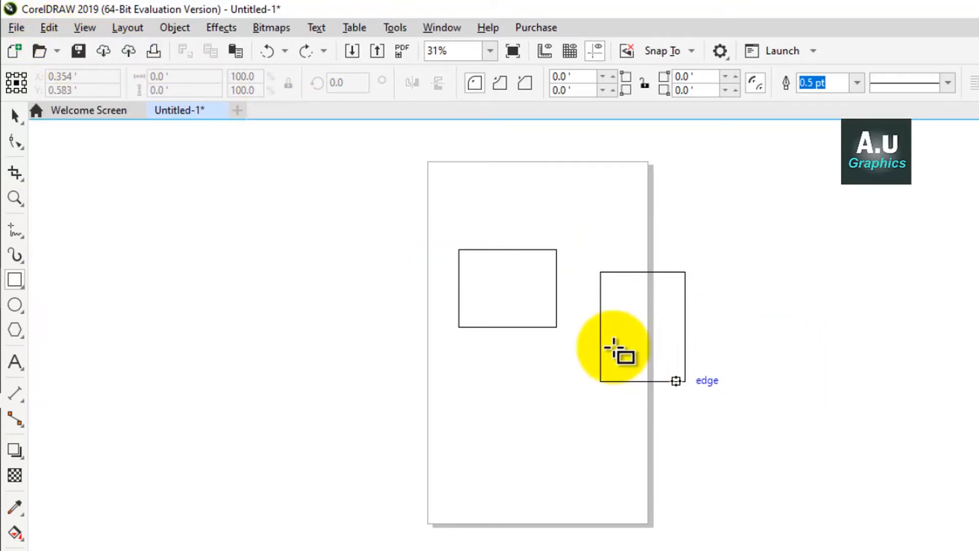
{"action": "left_click", "coordinate": [53, 31]}
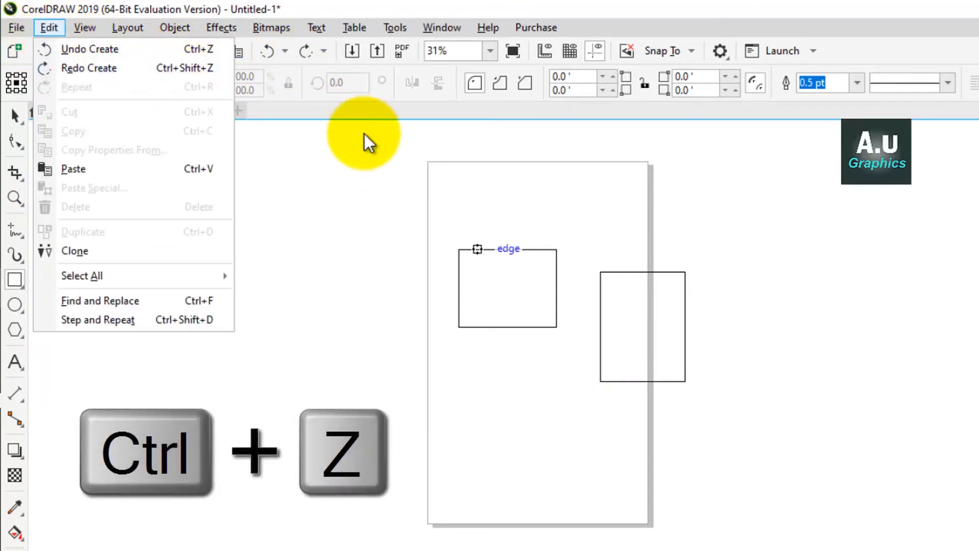
{"action": "key", "text": "ctrl+z"}
{"action": "key", "text": "ctrl+z"}
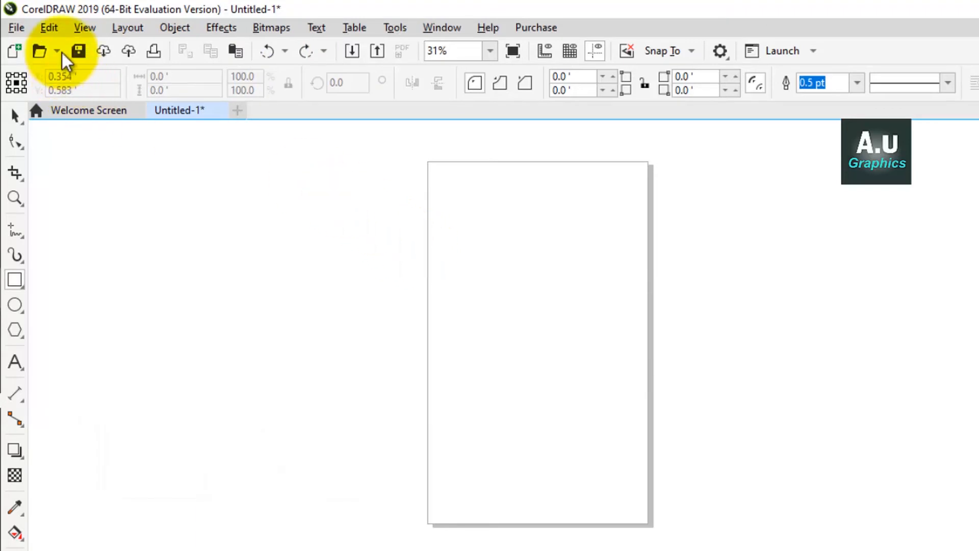
Redo the creation of the four rectangles one by one
{"action": "left_click", "coordinate": [60, 25]}
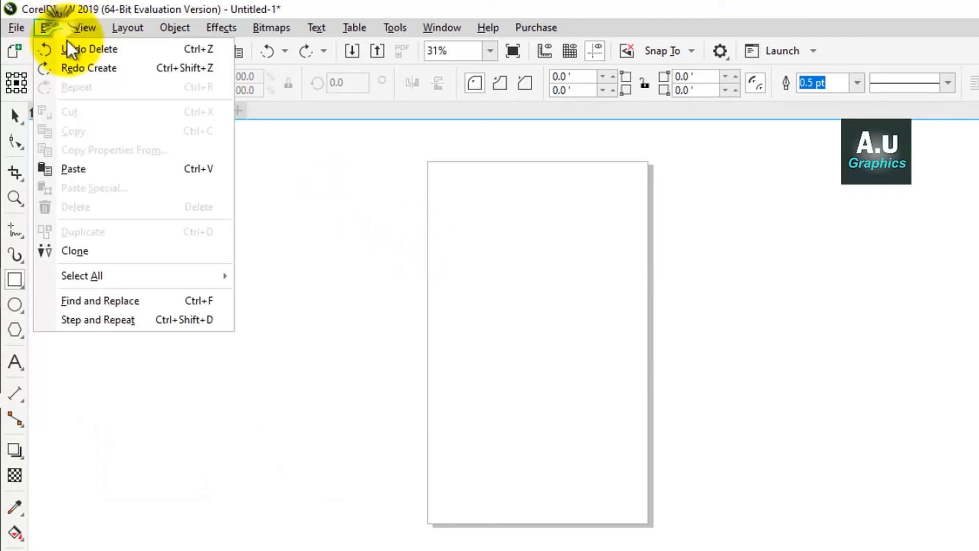
{"action": "left_click", "coordinate": [85, 70]}
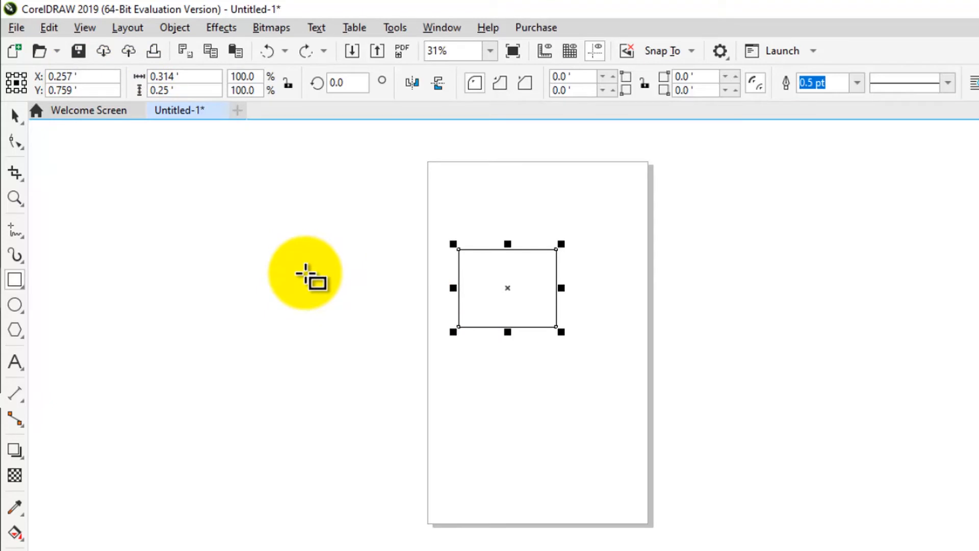
{"action": "key", "text": "ctrl+shift+z"}
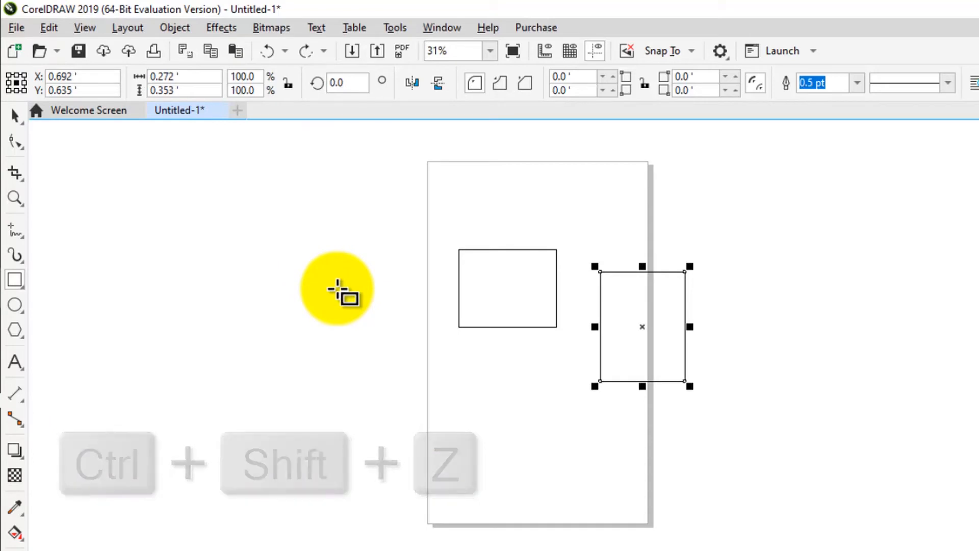
{"action": "key", "text": "ctrl+shift+z"}
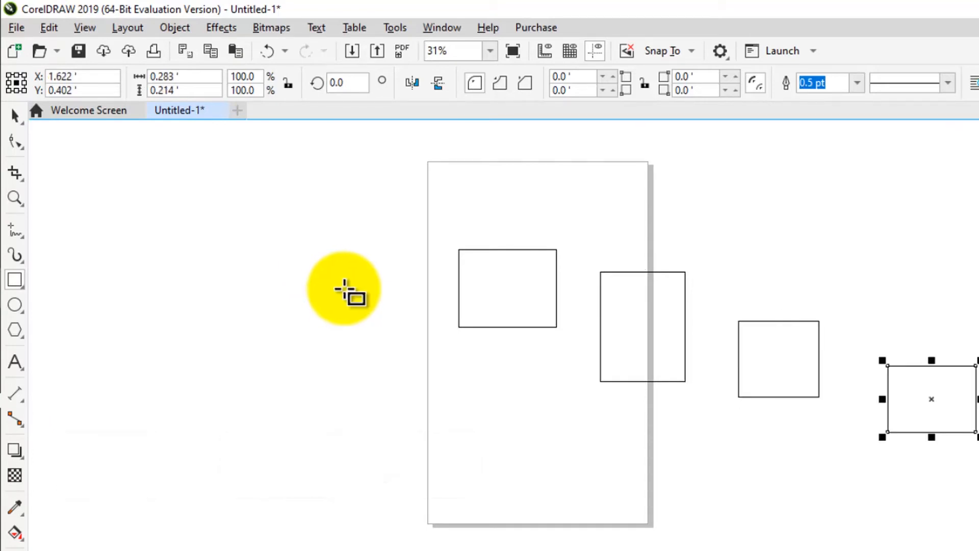
{"action": "left_click", "coordinate": [49, 28]}
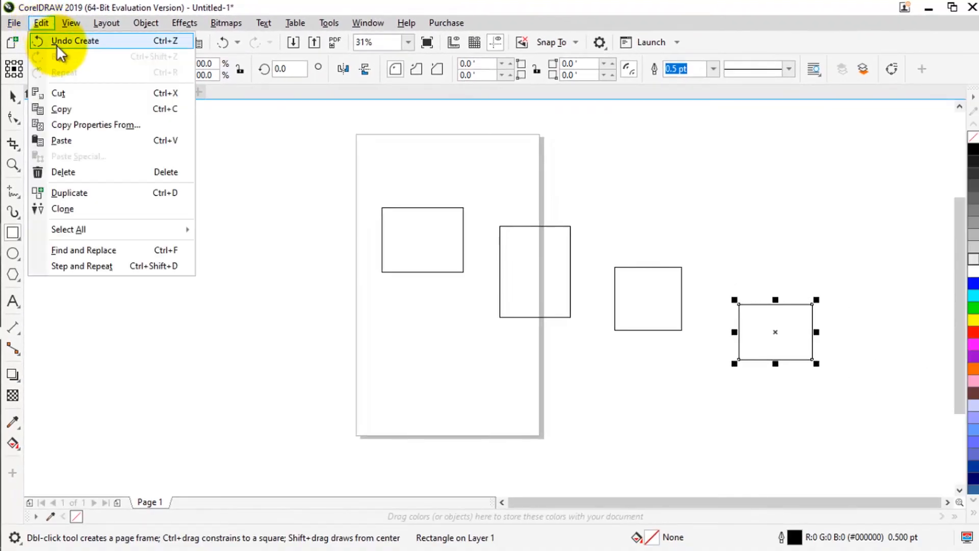
{"action": "left_click", "coordinate": [57, 43]}
{"action": "left_click", "coordinate": [41, 23]}
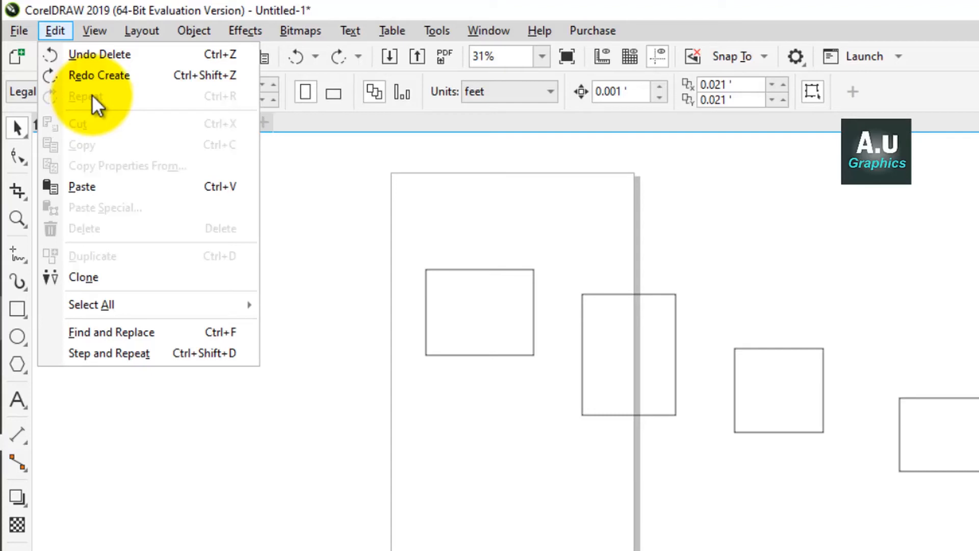
{"action": "left_click", "coordinate": [312, 209]}
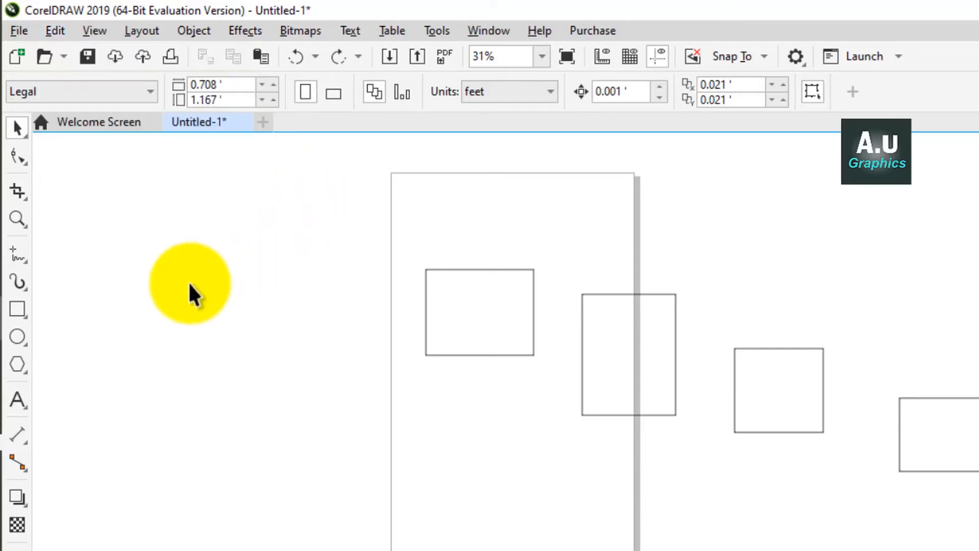
Draw a narrow upright rectangle about 0.11 × 0.58 ft to the left of the page and rotate it clockwise to about 334.4°
{"action": "left_click", "coordinate": [27, 303]}
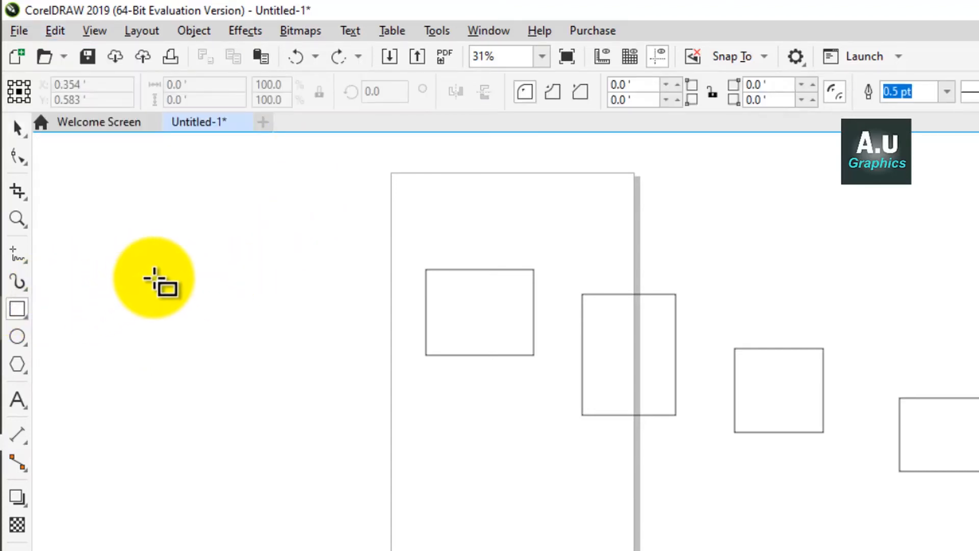
{"action": "left_click_drag", "start_coordinate": [154, 276], "coordinate": [191, 474]}
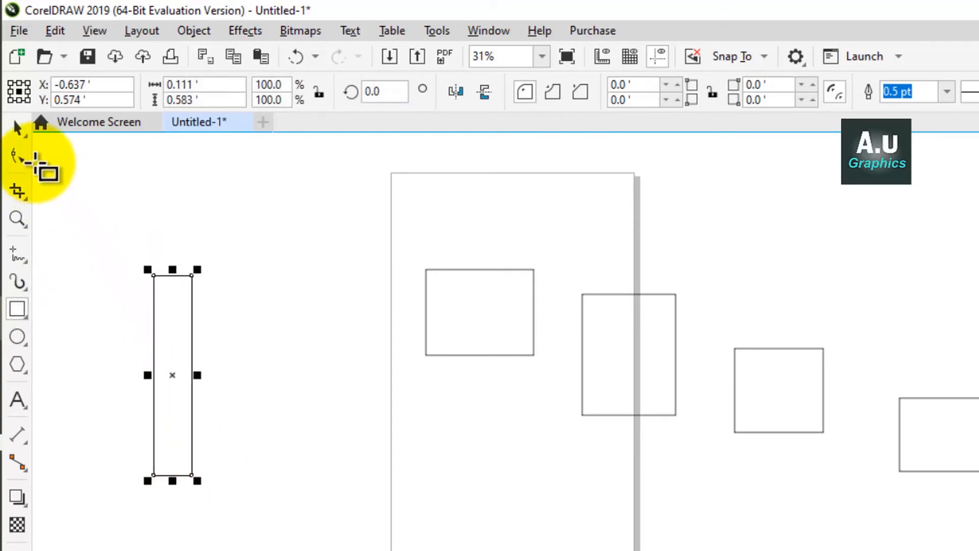
{"action": "left_click", "coordinate": [16, 127]}
{"action": "left_click", "coordinate": [172, 381]}
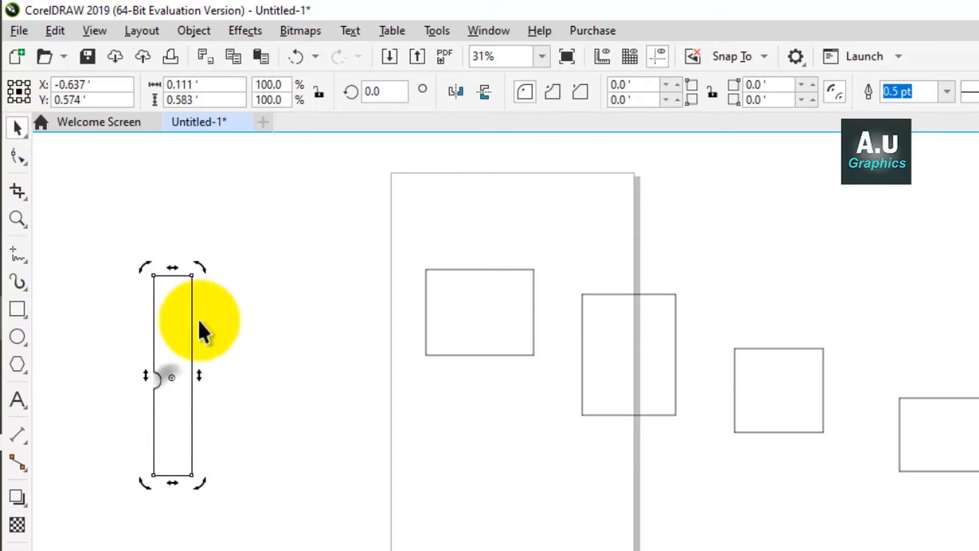
{"action": "left_click_drag", "start_coordinate": [203, 267], "coordinate": [247, 291]}
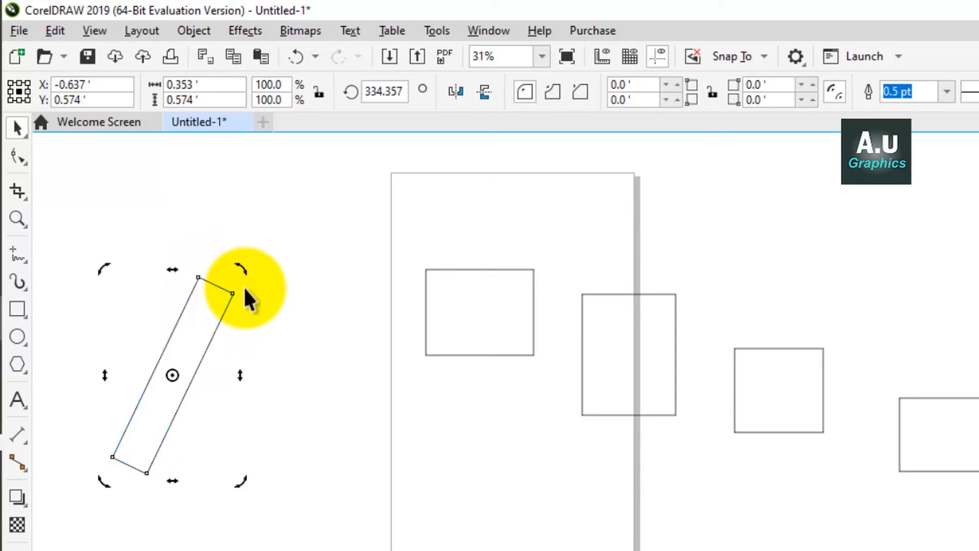
Repeat the last rotation on the narrow rectangle beside the page
{"action": "left_click", "coordinate": [60, 30]}
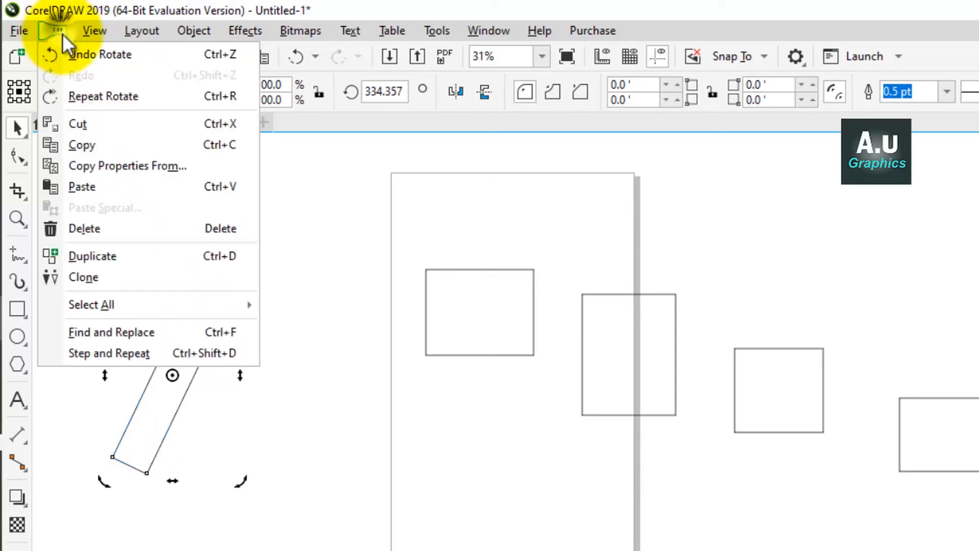
{"action": "left_click", "coordinate": [98, 96]}
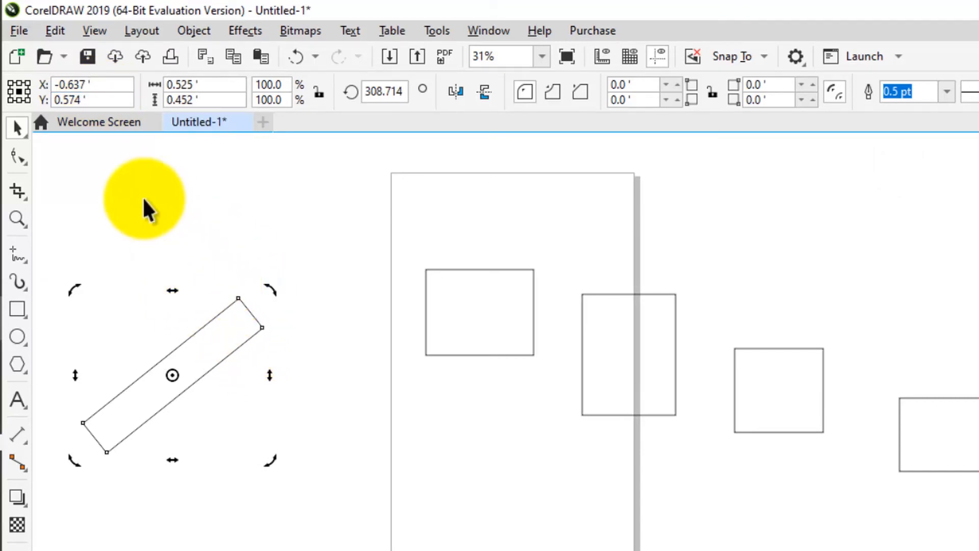
Delete the four unrotated rectangles on and beside the page, keeping the rotated one
{"action": "left_click", "coordinate": [472, 271]}
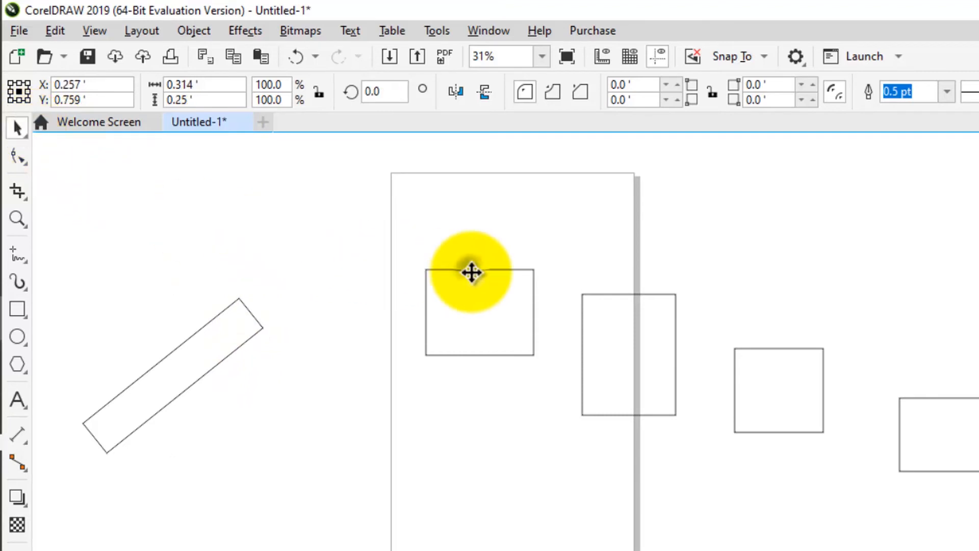
{"action": "key", "text": "Delete"}
{"action": "left_click", "coordinate": [592, 326]}
{"action": "key", "text": "Delete"}
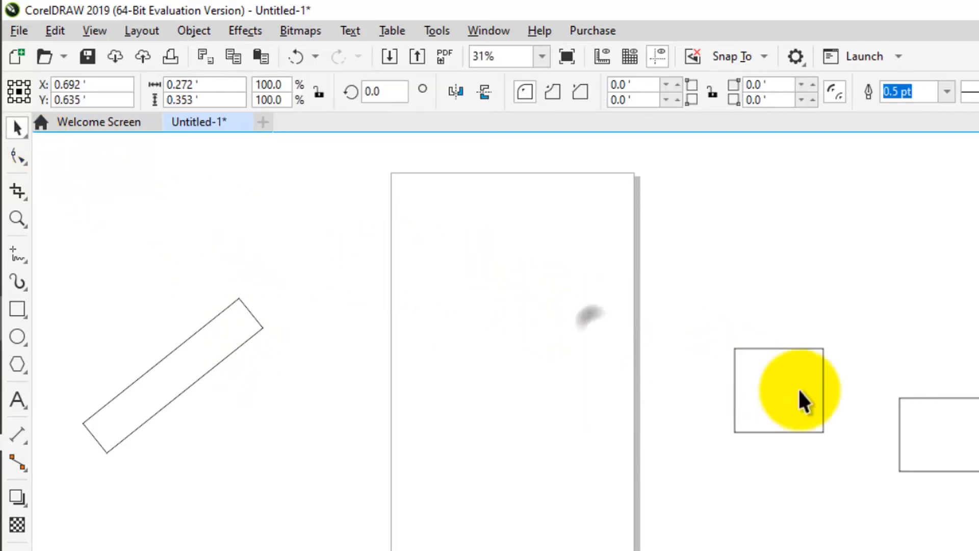
{"action": "left_click", "coordinate": [806, 396]}
{"action": "key", "text": "Delete"}
{"action": "left_click", "coordinate": [928, 415]}
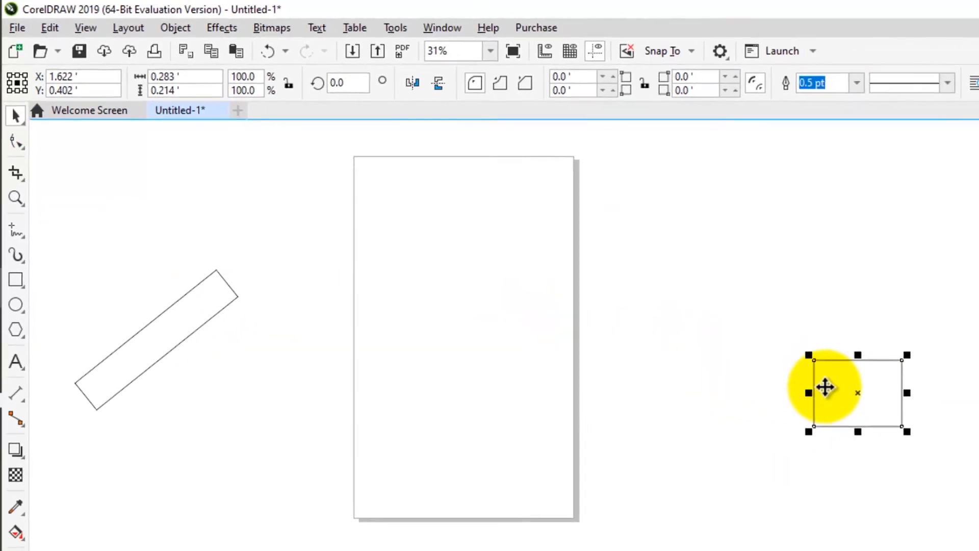
{"action": "key", "text": "Delete"}
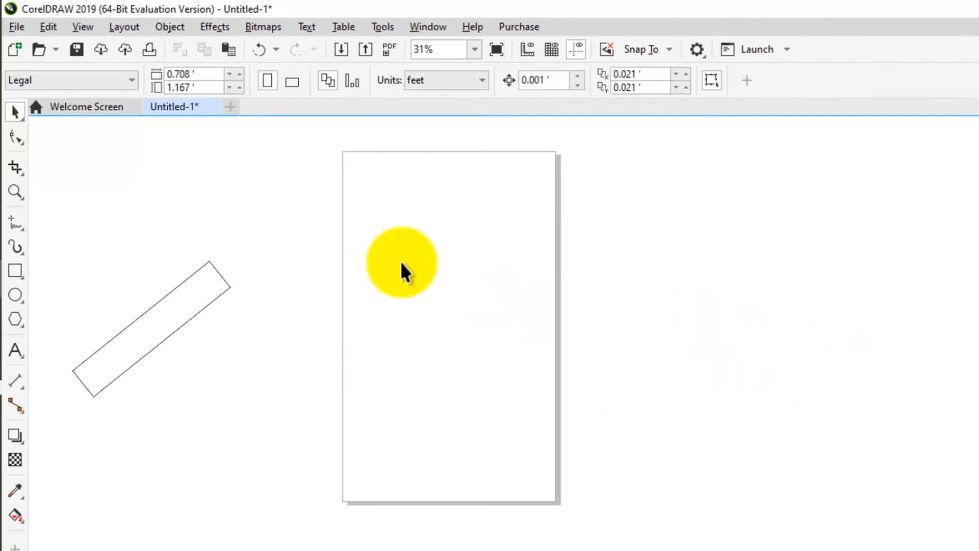
Draw a narrow upright ellipse about 0.12 × 0.81 ft on the page and create a copy rotated clockwise to about 340.1°
{"action": "left_click", "coordinate": [15, 295]}
{"action": "left_click_drag", "start_coordinate": [386, 234], "coordinate": [422, 481]}
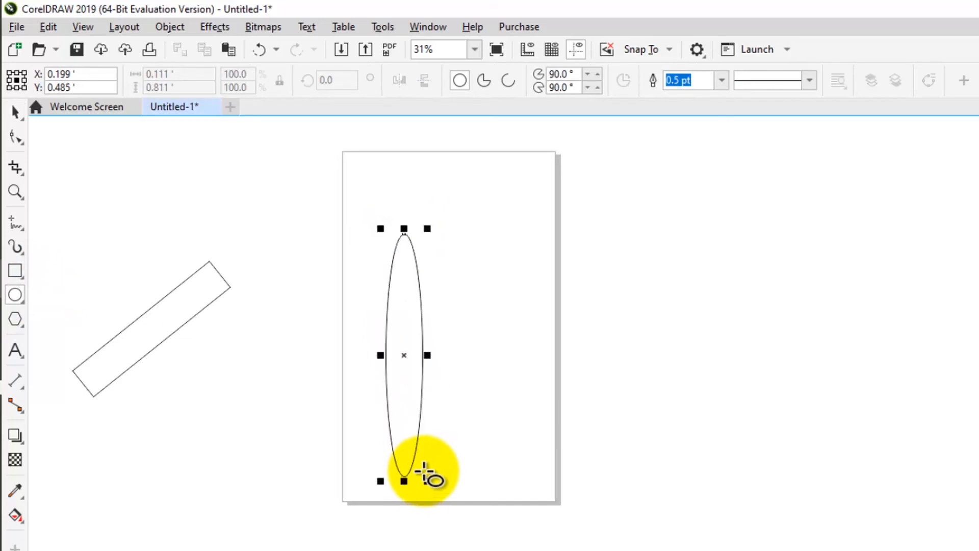
{"action": "left_click", "coordinate": [15, 111]}
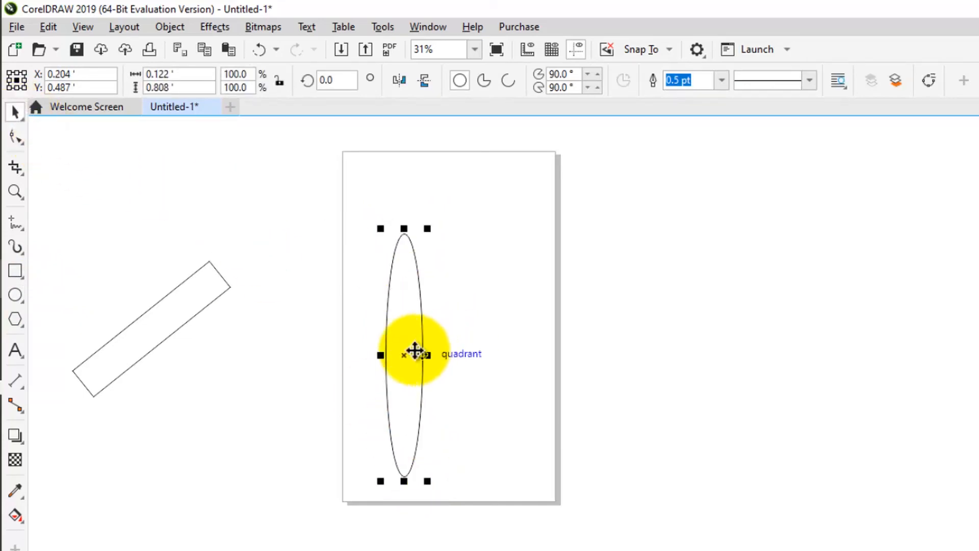
{"action": "left_click", "coordinate": [403, 354]}
{"action": "left_click_drag", "start_coordinate": [424, 224], "coordinate": [472, 250]}
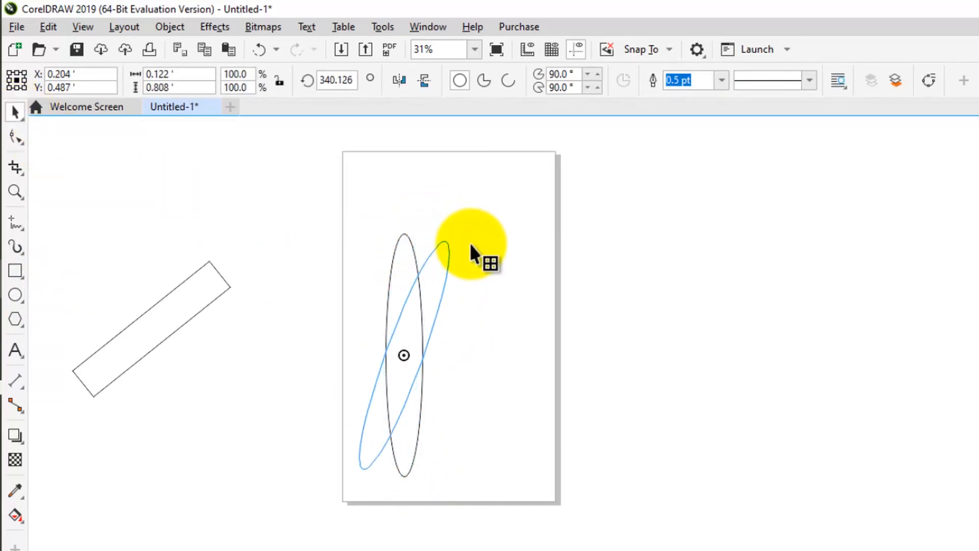
Repeat the rotated duplication of the ellipse around its centre until the overlapping copies form a full flower pattern
{"action": "left_click", "coordinate": [54, 26]}
{"action": "mouse_move", "coordinate": [48, 26]}
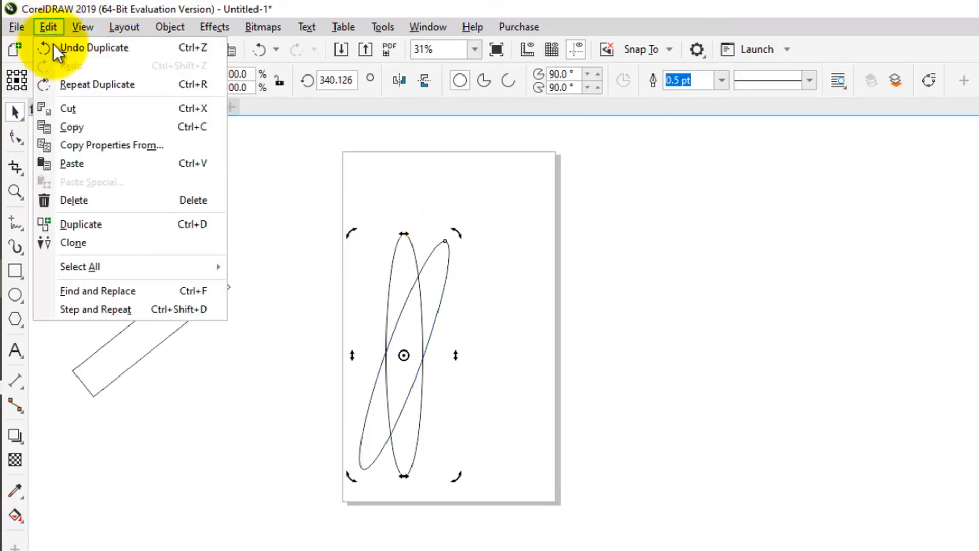
{"action": "left_click", "coordinate": [63, 81]}
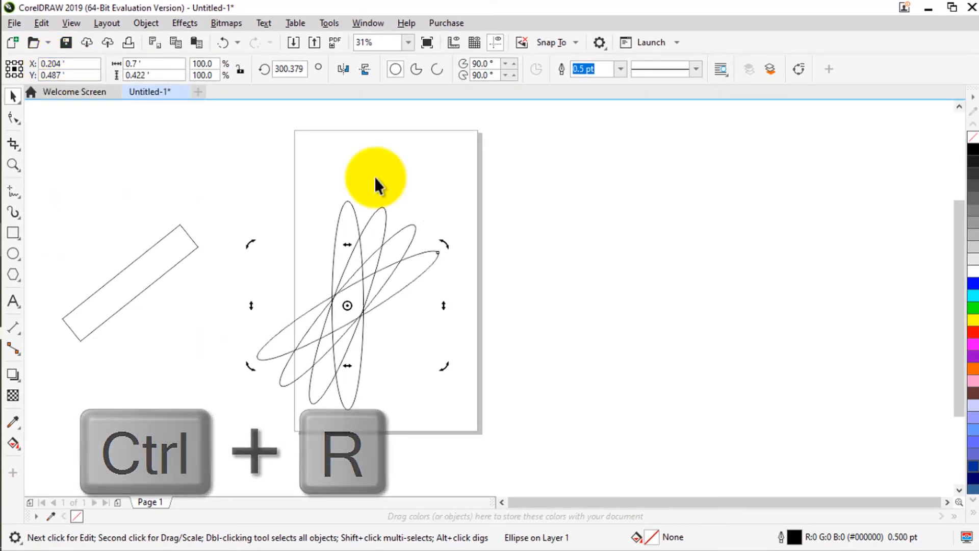
{"action": "key", "text": "ctrl+r"}
{"action": "key", "text": "ctrl+r"}
{"action": "key", "text": "ctrl+r"}
{"action": "key", "text": "ctrl+r"}
{"action": "key", "text": "ctrl+r"}
{"action": "key", "text": "ctrl+r"}
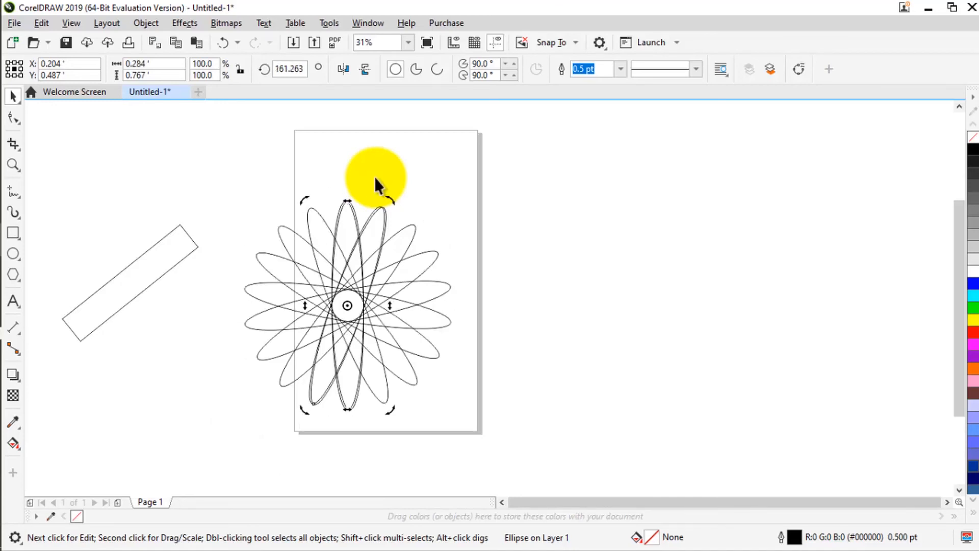
{"action": "key", "text": "ctrl+r"}
{"action": "key", "text": "ctrl+r"}
{"action": "key", "text": "ctrl+r"}
{"action": "key", "text": "ctrl+r"}
{"action": "key", "text": "ctrl+r"}
{"action": "key", "text": "ctrl+r"}
{"action": "key", "text": "ctrl+r"}
{"action": "key", "text": "ctrl+r"}
{"action": "key", "text": "ctrl+r"}
{"action": "key", "text": "ctrl+r"}
{"action": "key", "text": "ctrl+r"}
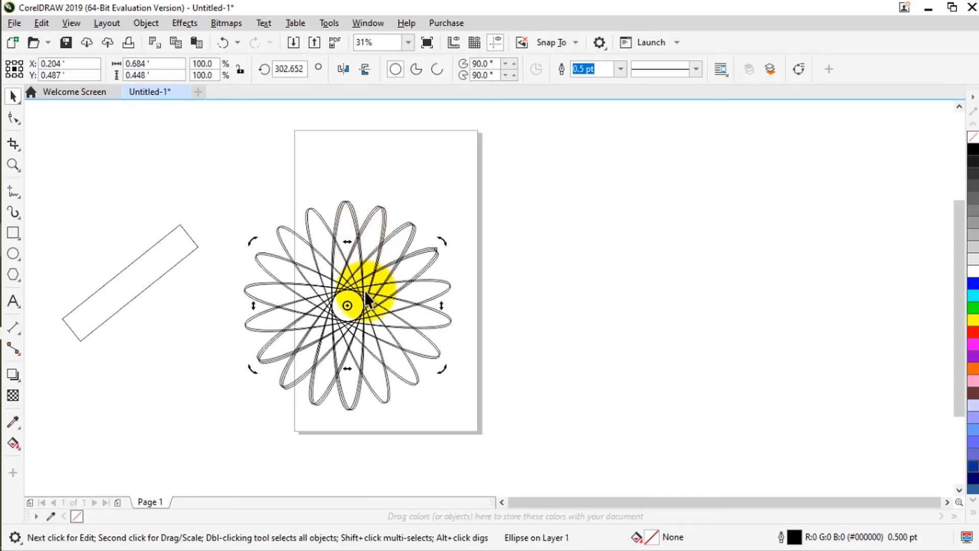
{"action": "key", "text": "ctrl+r"}
{"action": "key", "text": "ctrl+r"}
{"action": "key", "text": "ctrl+r"}
{"action": "key", "text": "ctrl+r"}
{"action": "key", "text": "ctrl+r"}
{"action": "key", "text": "ctrl+r"}
{"action": "key", "text": "ctrl+r"}
{"action": "key", "text": "ctrl+r"}
{"action": "scroll", "coordinate": [368, 300], "scroll_direction": "up", "scroll_amount": 1}
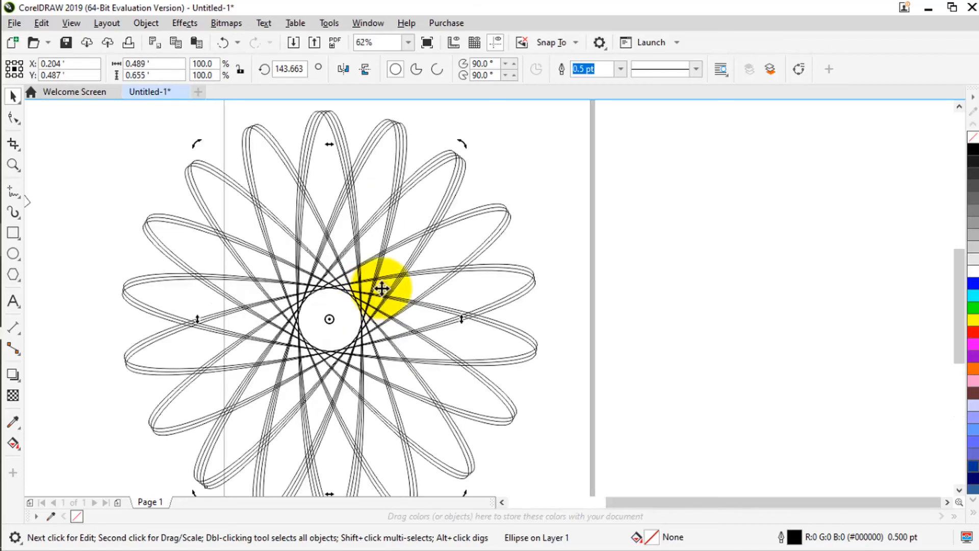
{"action": "scroll", "coordinate": [430, 213], "scroll_direction": "down", "scroll_amount": 1}
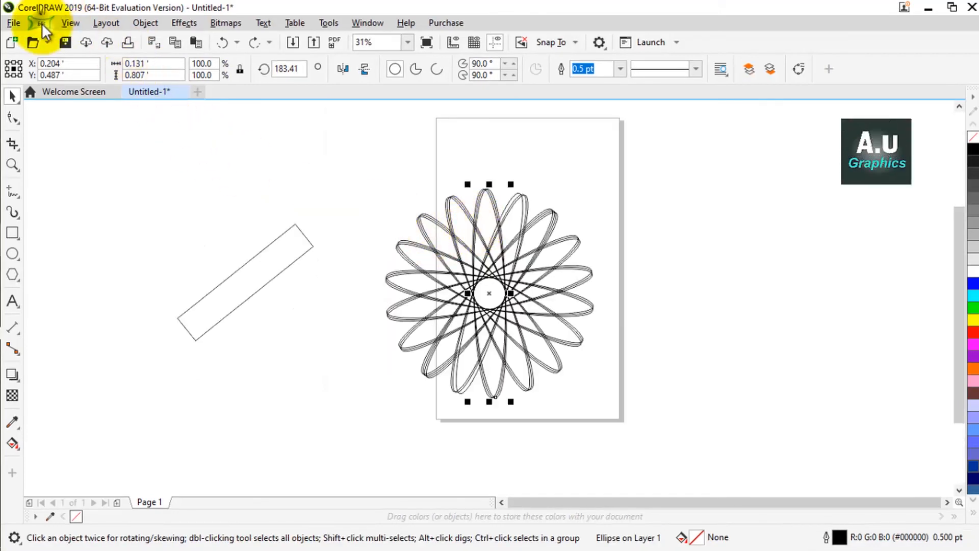
Cut the selected near-upright ellipse out of the flower pattern
{"action": "left_click", "coordinate": [41, 23]}
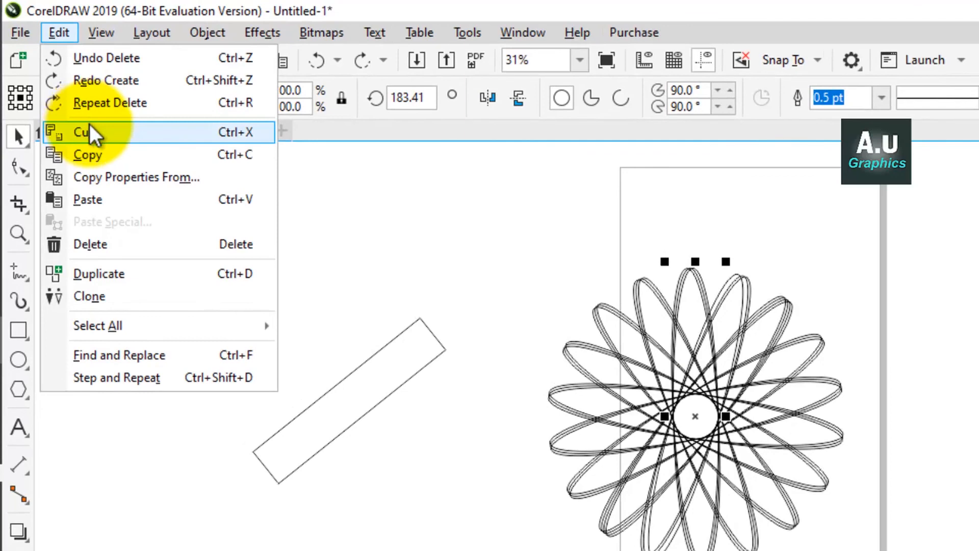
{"action": "left_click", "coordinate": [263, 132]}
{"action": "scroll", "coordinate": [698, 286], "scroll_direction": "up", "scroll_amount": 1}
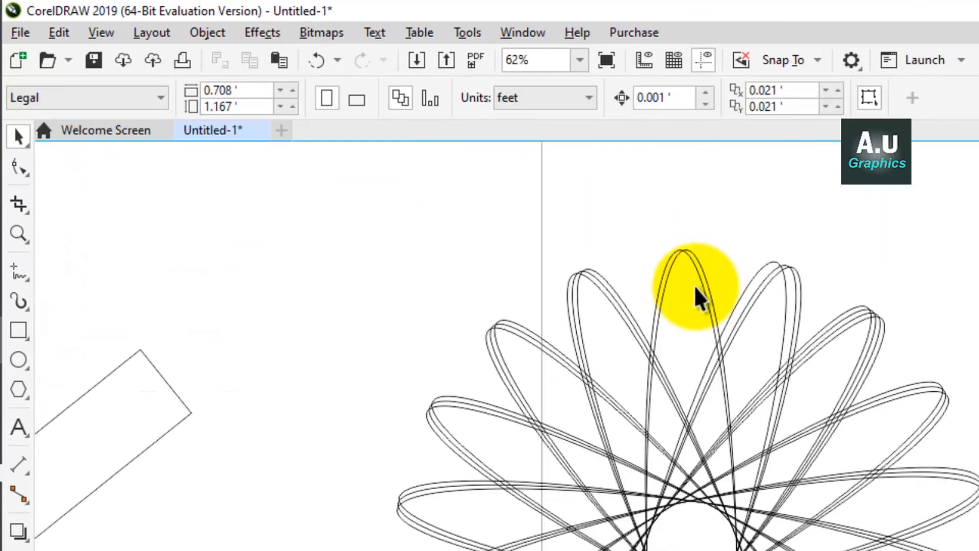
{"action": "scroll", "coordinate": [647, 279], "scroll_direction": "down", "scroll_amount": 1}
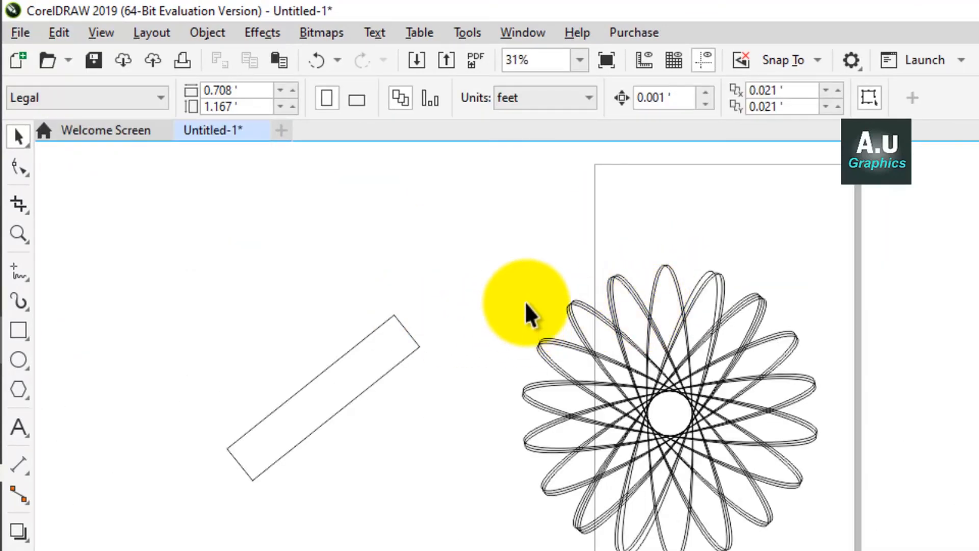
Cut the rotated narrow rectangle beside the page
{"action": "left_click_drag", "start_coordinate": [174, 292], "coordinate": [430, 528]}
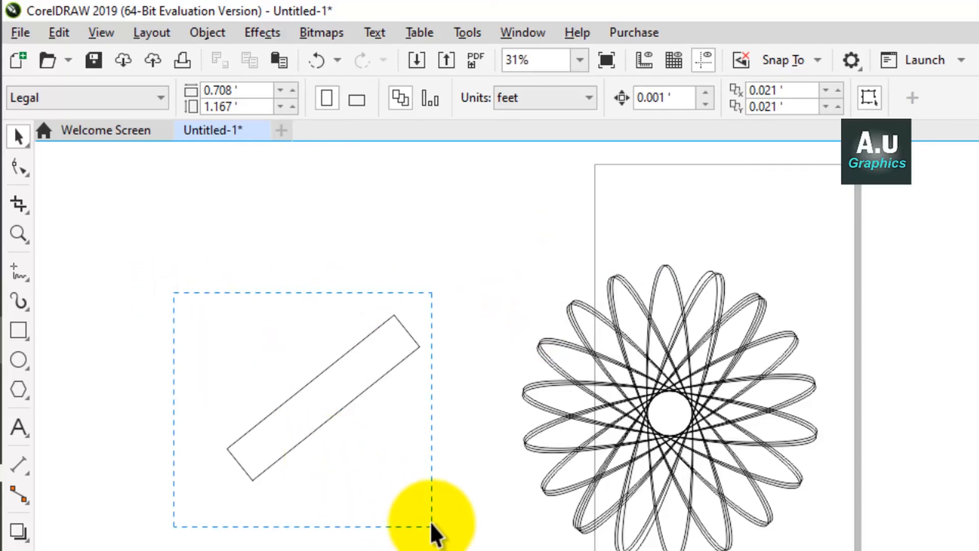
{"action": "left_click", "coordinate": [58, 33]}
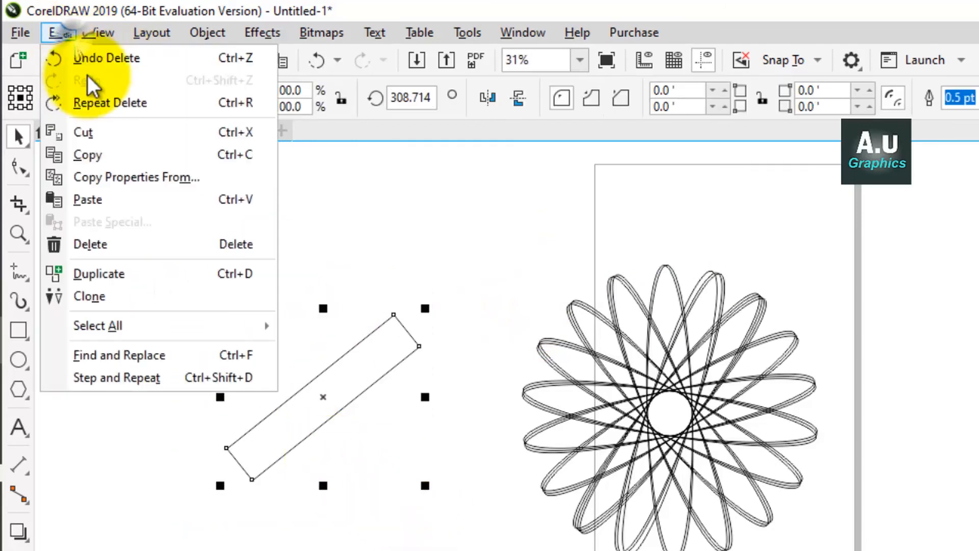
{"action": "left_click", "coordinate": [106, 134]}
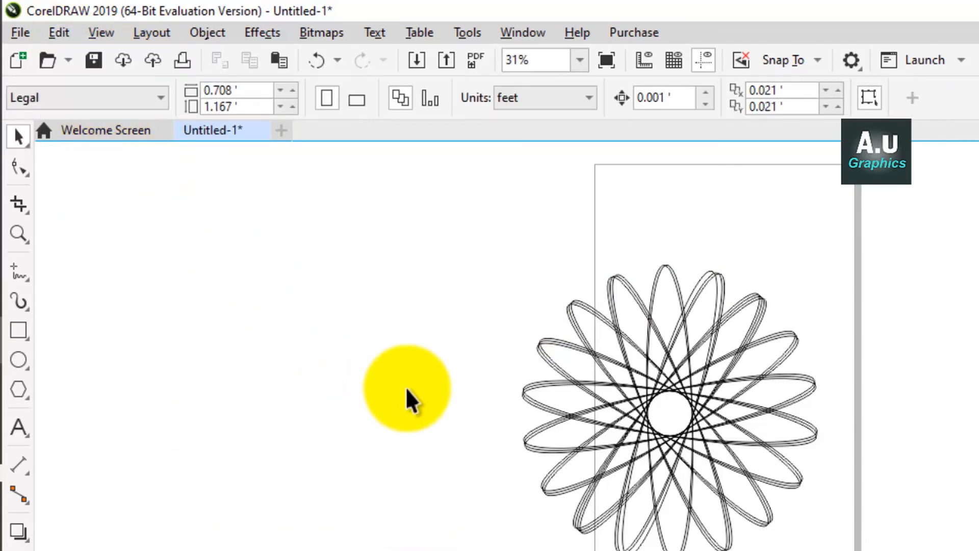
Copy one of the flower's ellipses to the clipboard
{"action": "left_click", "coordinate": [552, 369]}
{"action": "left_click", "coordinate": [59, 32]}
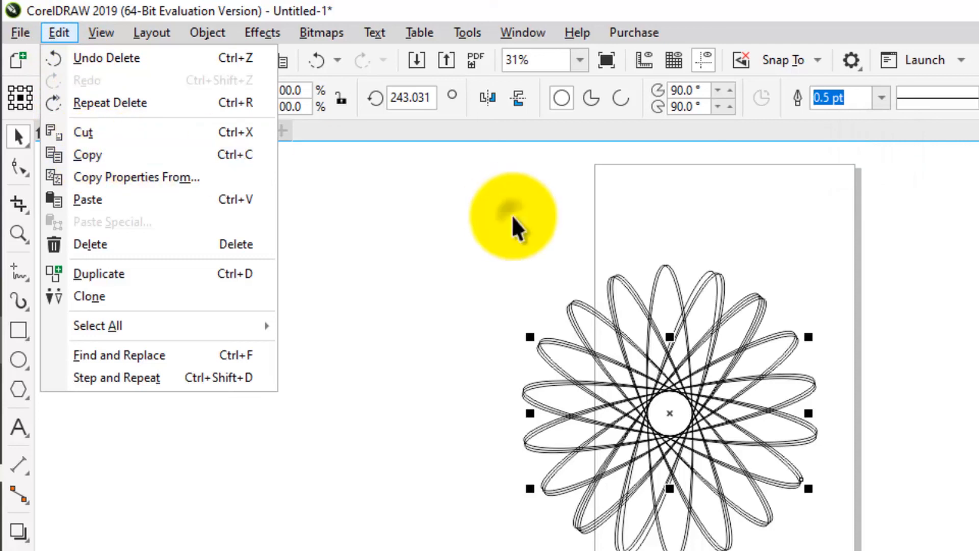
{"action": "left_click", "coordinate": [87, 155]}
Draw a rectangle about 0.34 × 0.27 ft in the empty area beside the page
{"action": "left_click", "coordinate": [30, 324]}
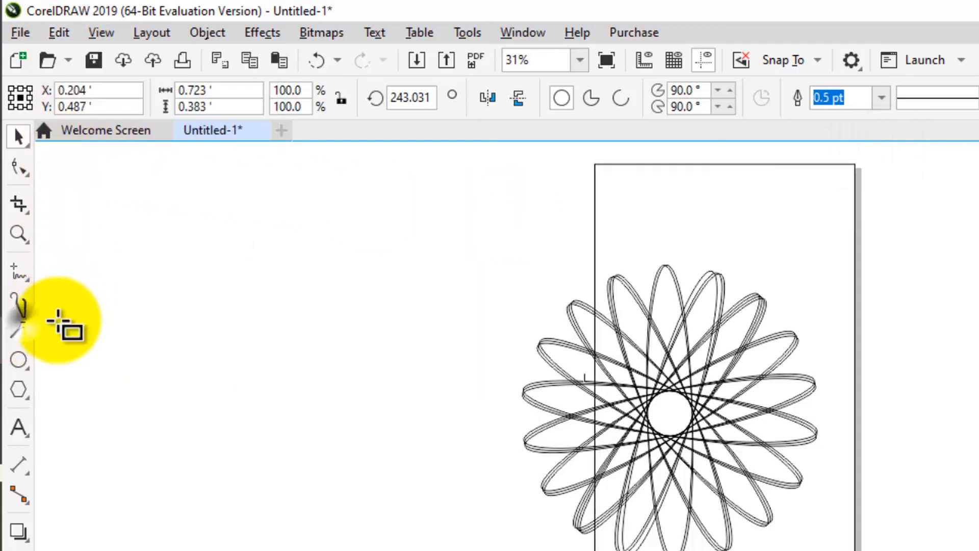
{"action": "left_click_drag", "start_coordinate": [154, 302], "coordinate": [281, 399]}
{"action": "left_click", "coordinate": [11, 138]}
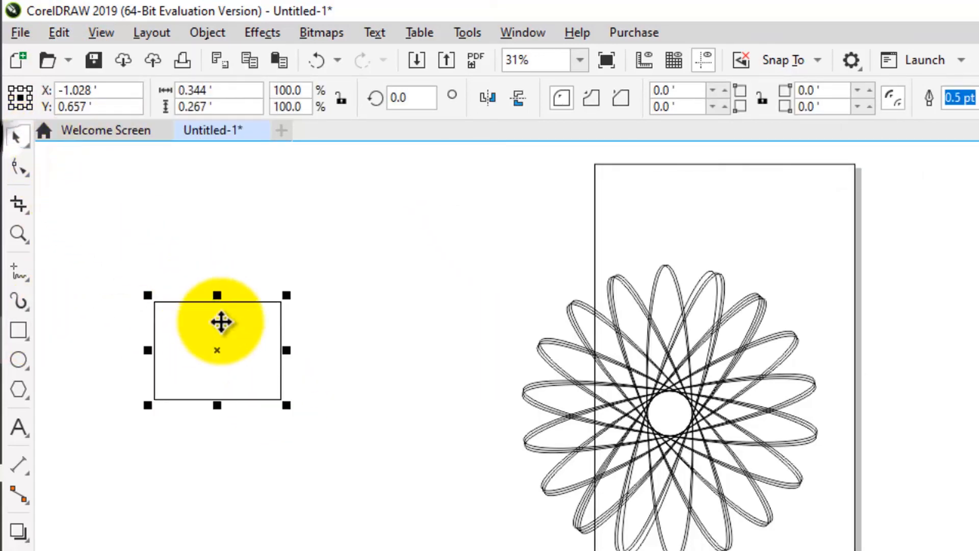
Copy and paste the new rectangle, and move the pasted copy just below the original
{"action": "left_click", "coordinate": [64, 39]}
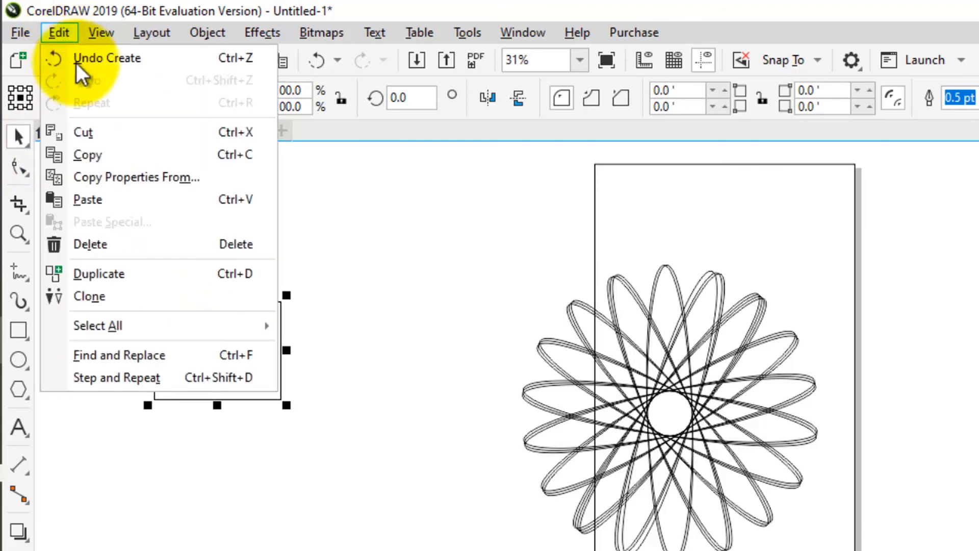
{"action": "left_click", "coordinate": [90, 148]}
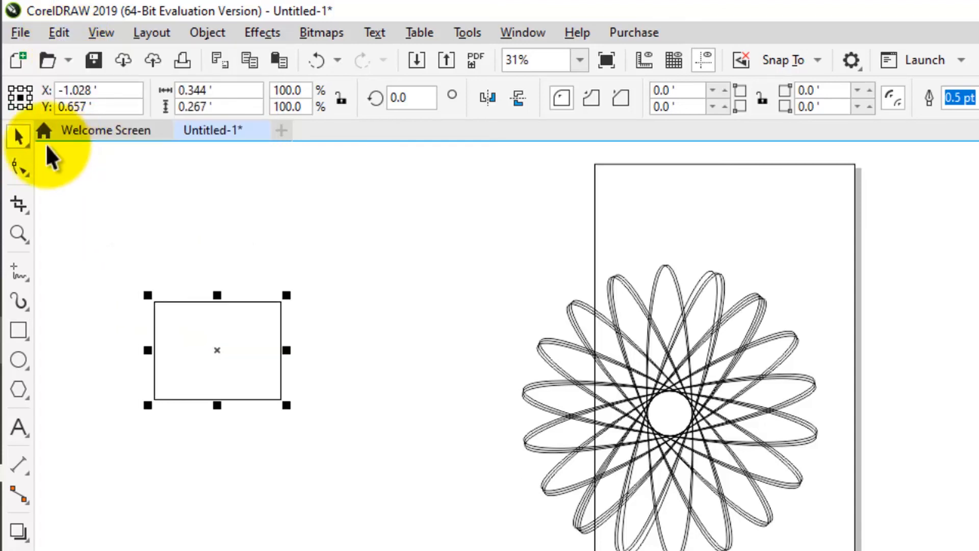
{"action": "left_click", "coordinate": [55, 32]}
{"action": "left_click", "coordinate": [113, 198]}
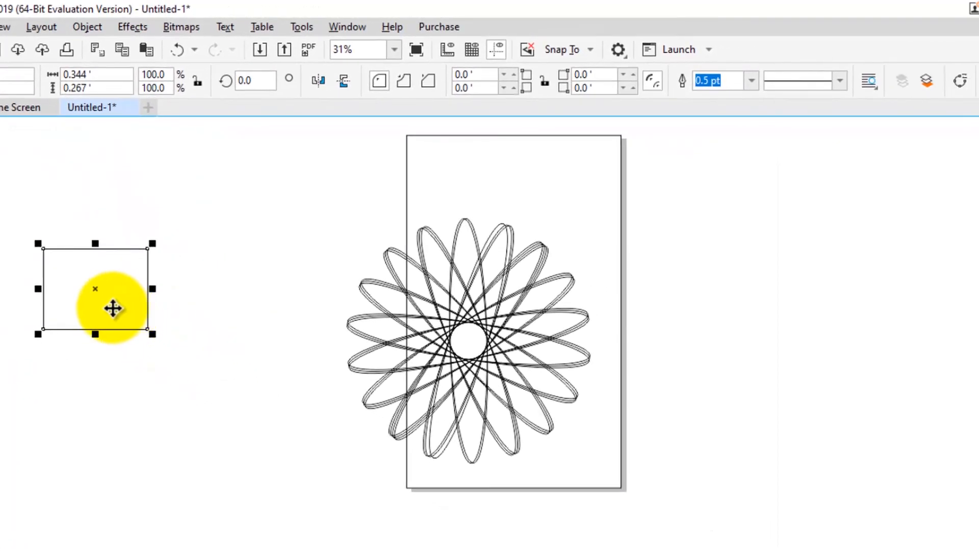
{"action": "left_click_drag", "start_coordinate": [106, 295], "coordinate": [107, 405]}
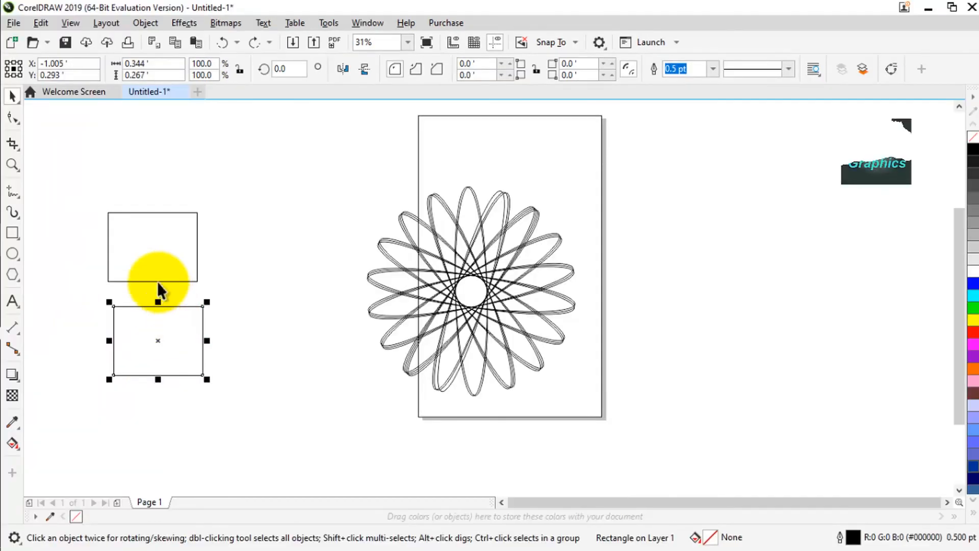
Delete the lower, pasted rectangle with the Delete command
{"action": "left_click", "coordinate": [42, 24]}
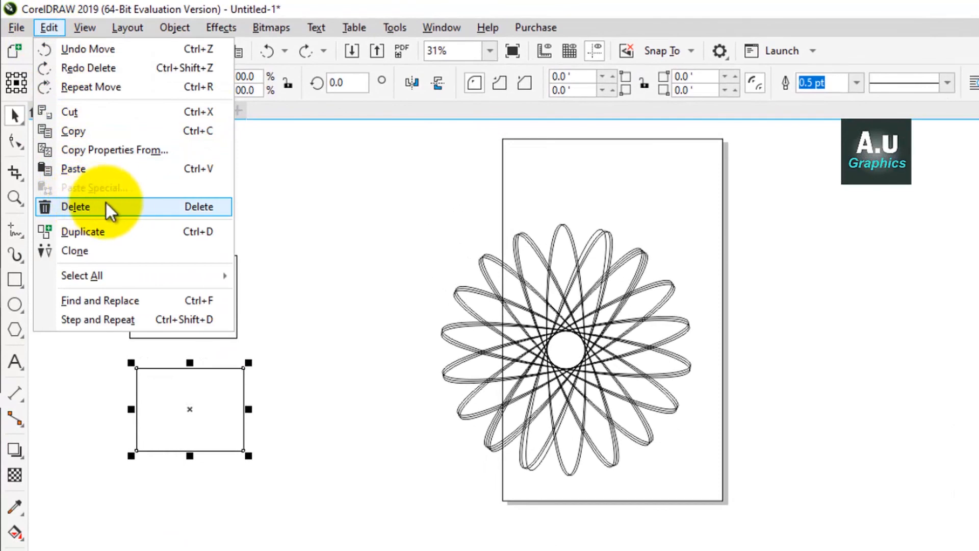
{"action": "left_click", "coordinate": [130, 205]}
{"action": "left_click", "coordinate": [515, 260]}
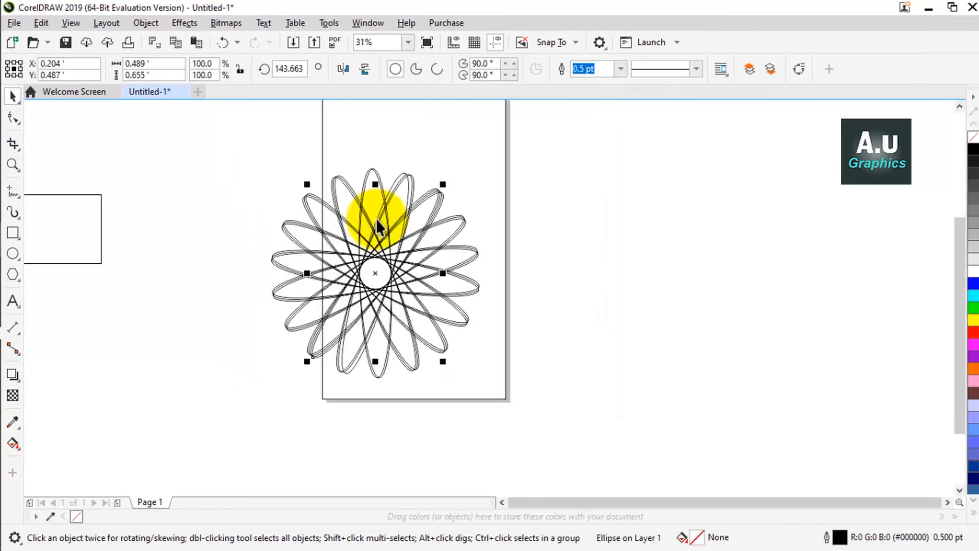
{"action": "left_click", "coordinate": [41, 23]}
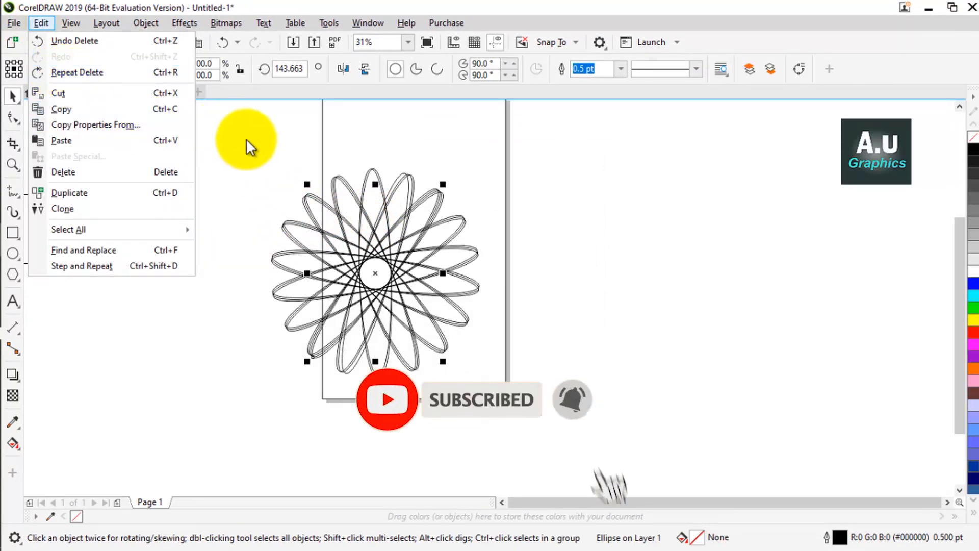
{"action": "left_click", "coordinate": [245, 137]}
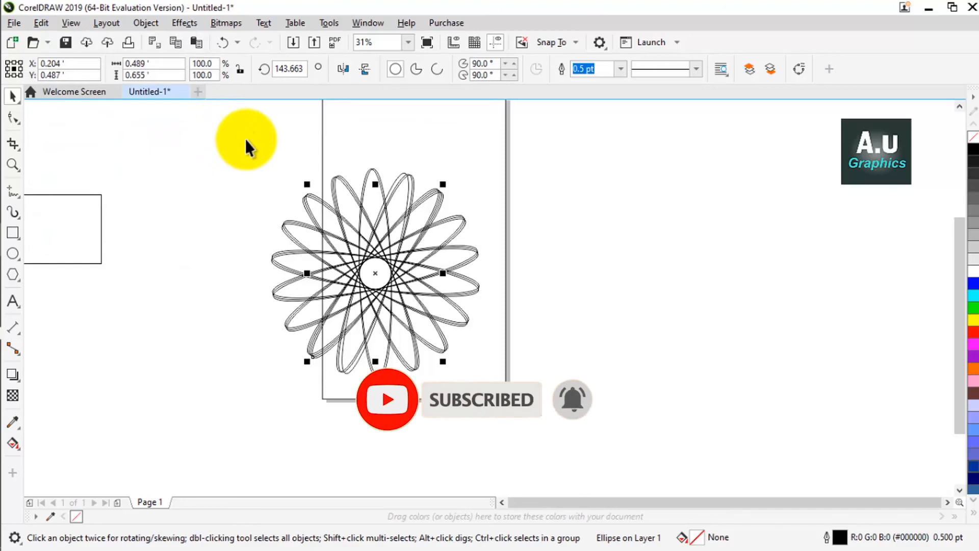